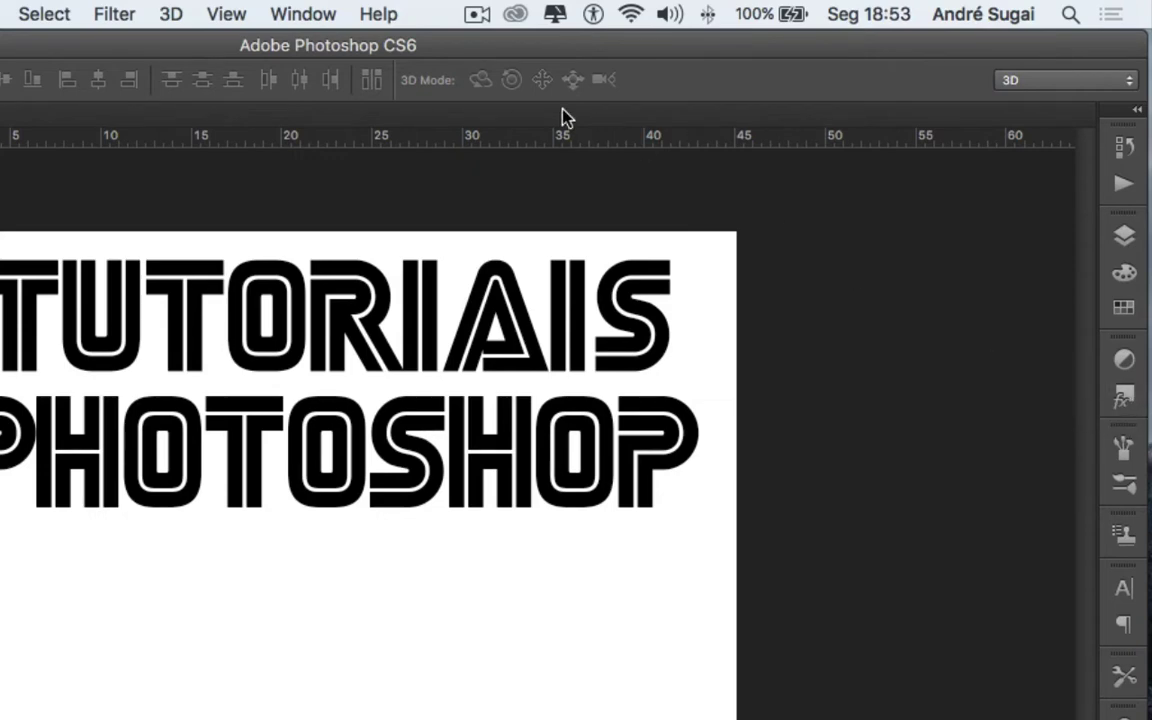
Step: Show the Styles panel from the Window menu and make it slightly shorter
left_click(299, 8)
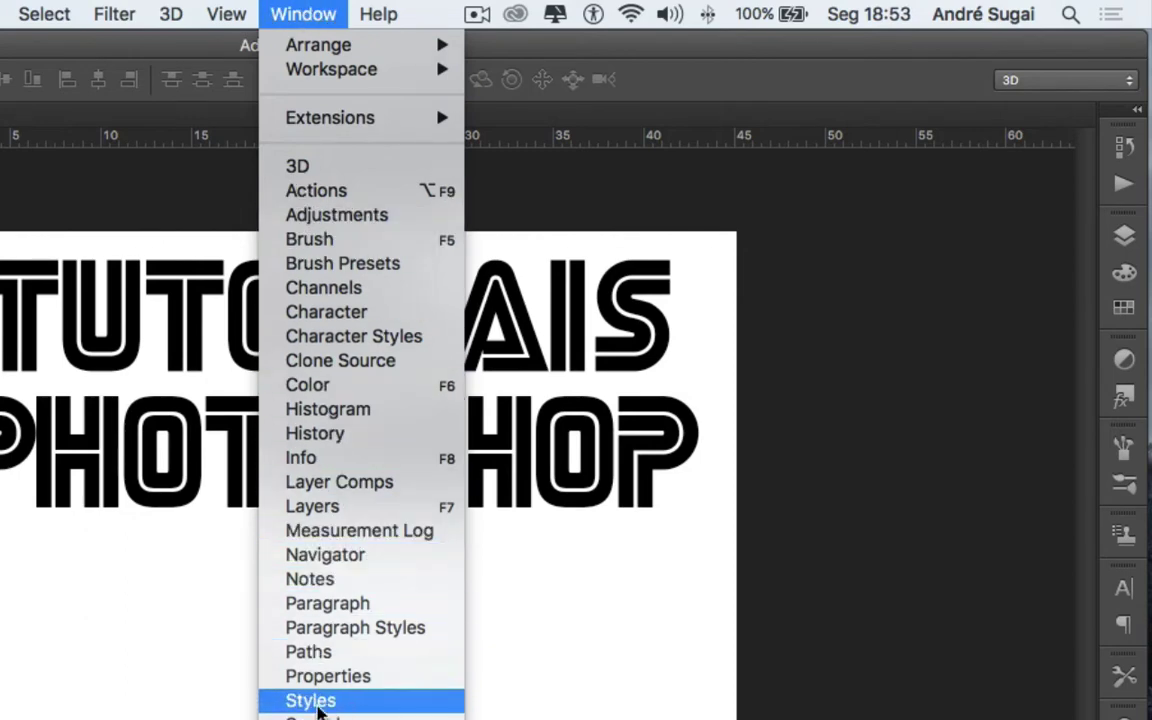
left_click(317, 702)
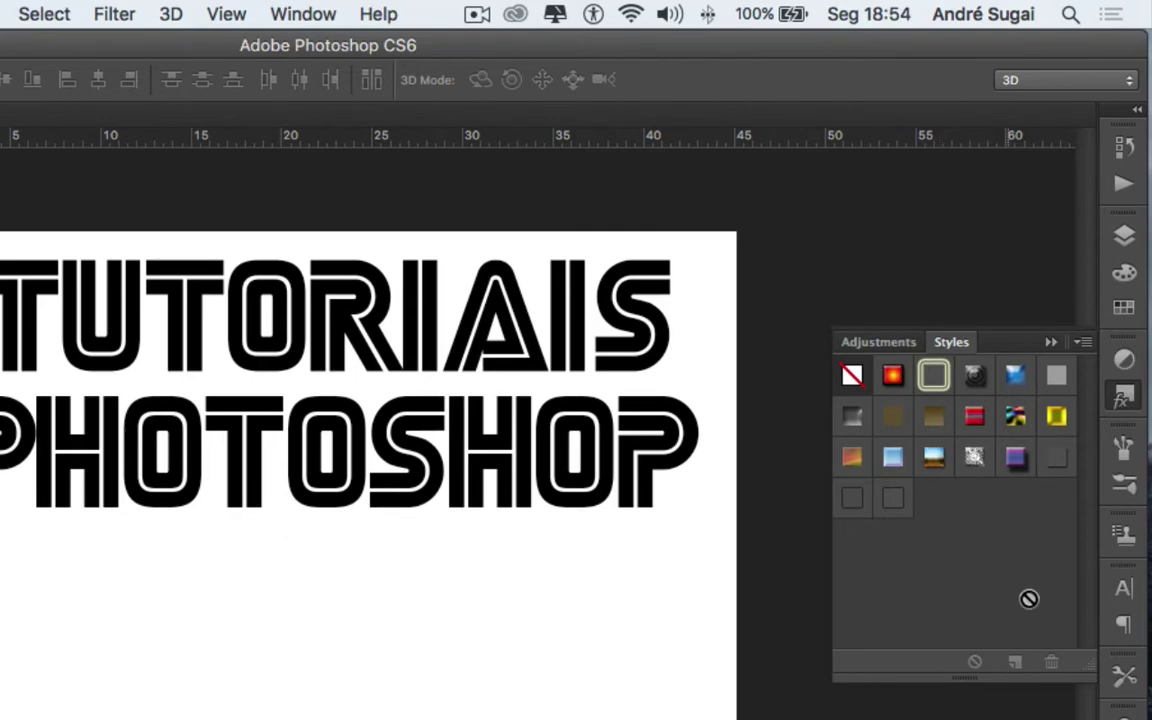
mouse_move(1093, 678)
left_mouse_down()
mouse_move(1092, 654)
mouse_move(1092, 708)
left_mouse_up()
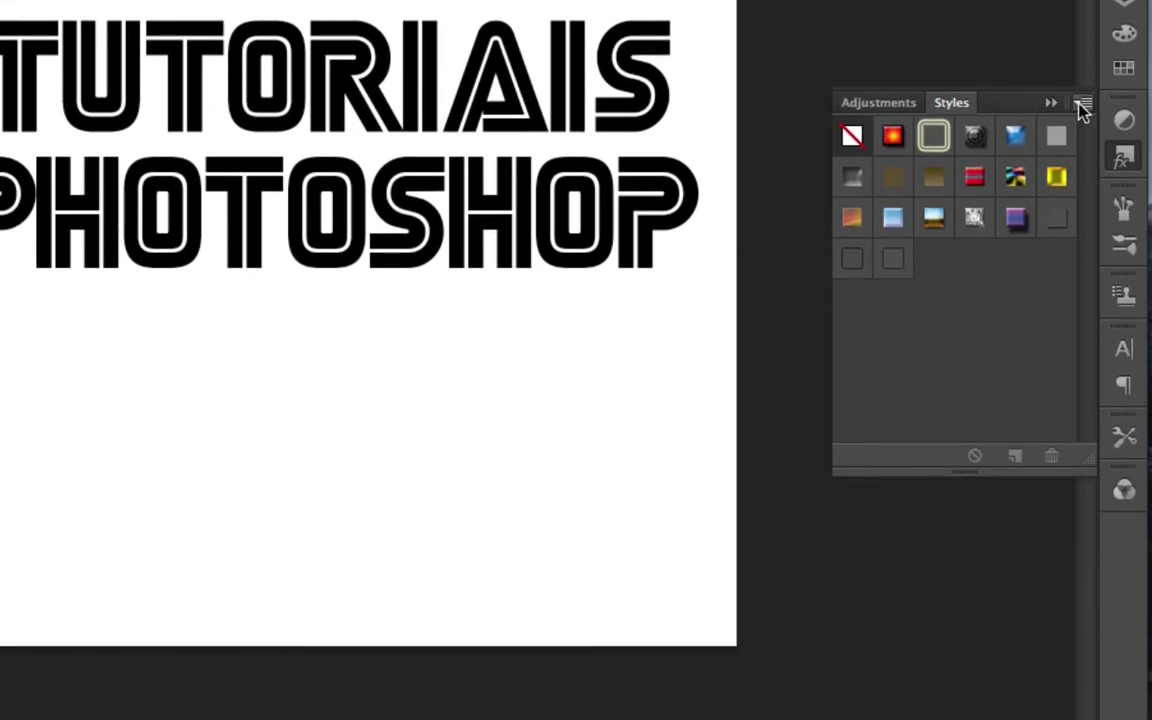
Step: Replace the default style presets with the Abstract Styles library
left_click(1082, 104)
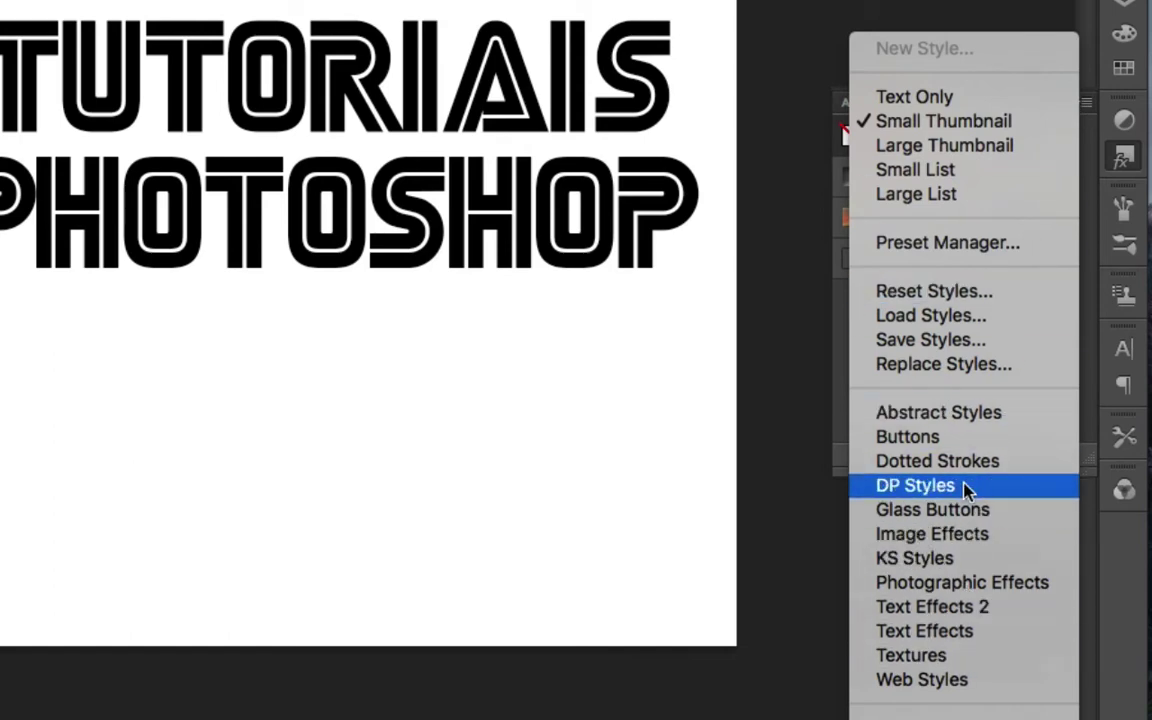
left_click(921, 421)
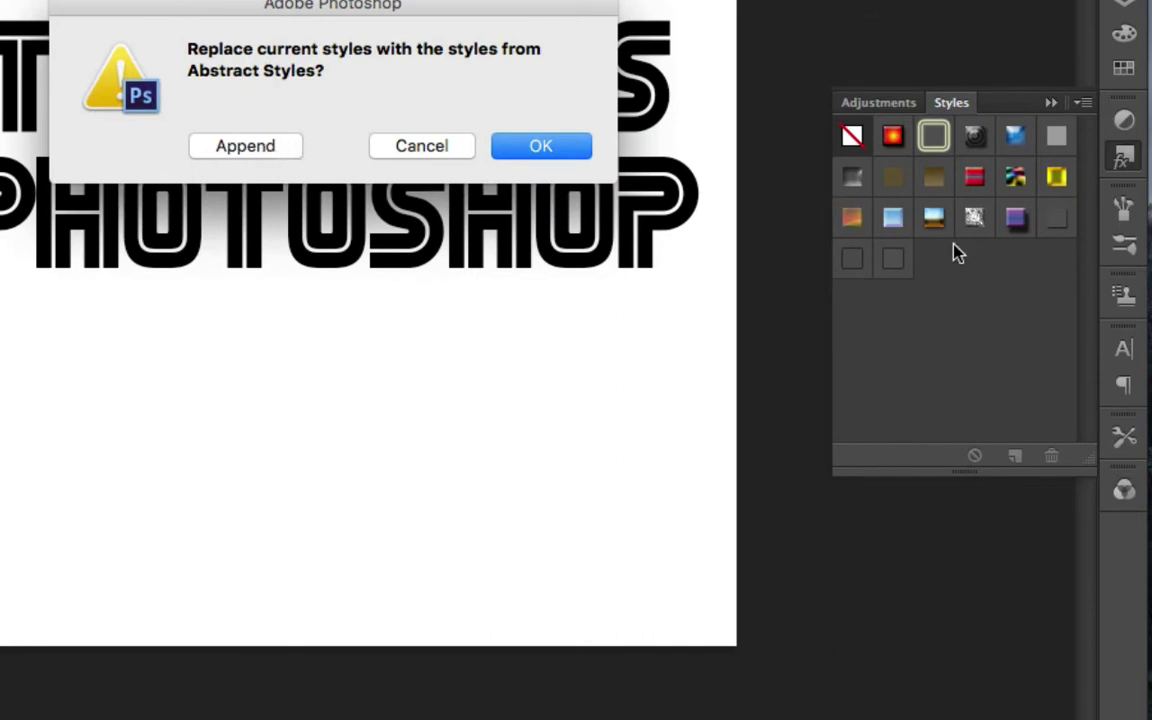
left_click(555, 152)
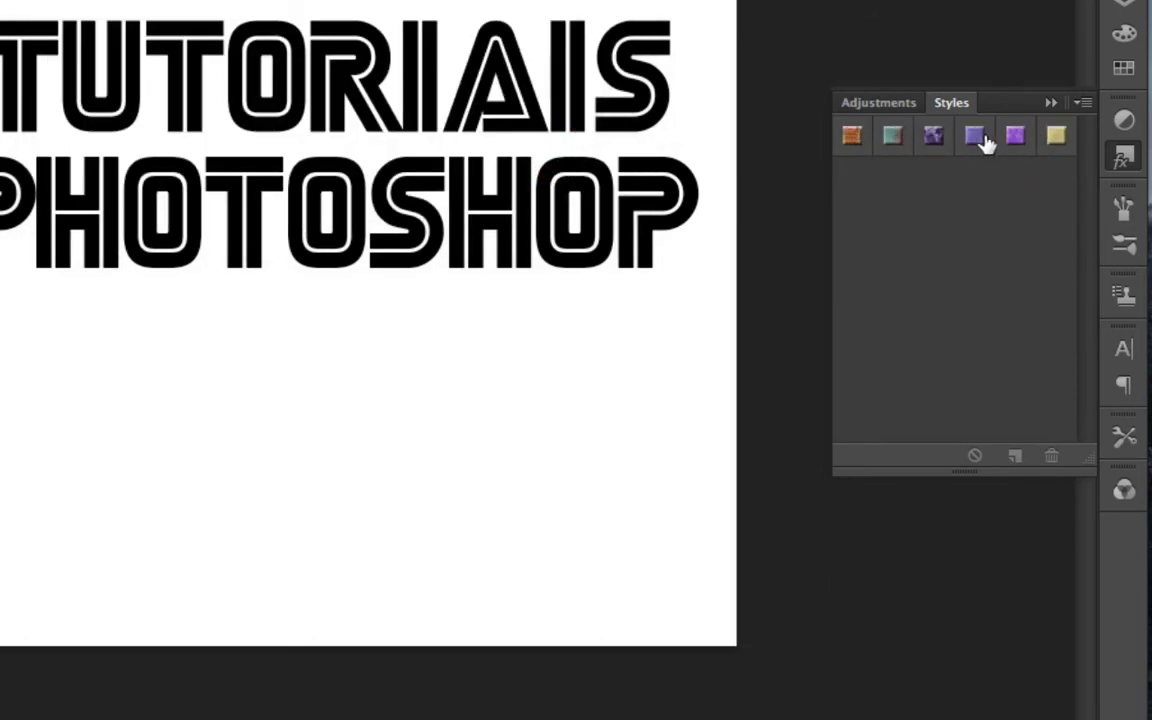
left_click(1082, 105)
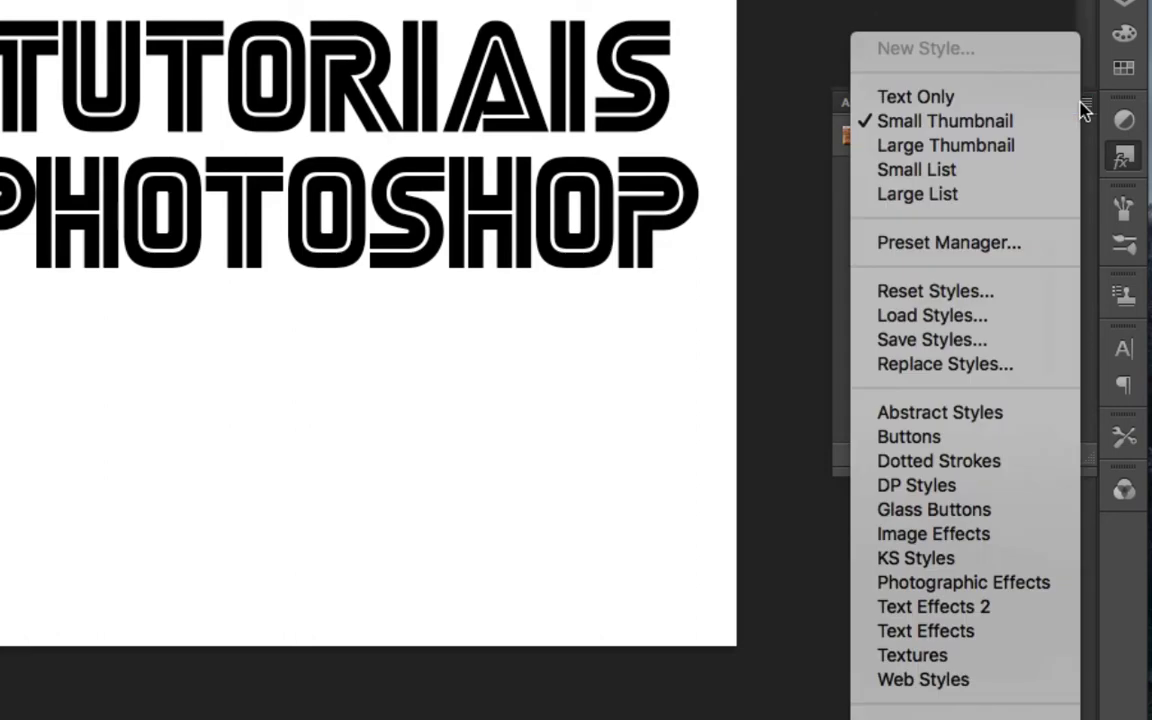
Step: Append the Buttons styles to the Abstract presets and make the Styles panel taller
left_click(912, 446)
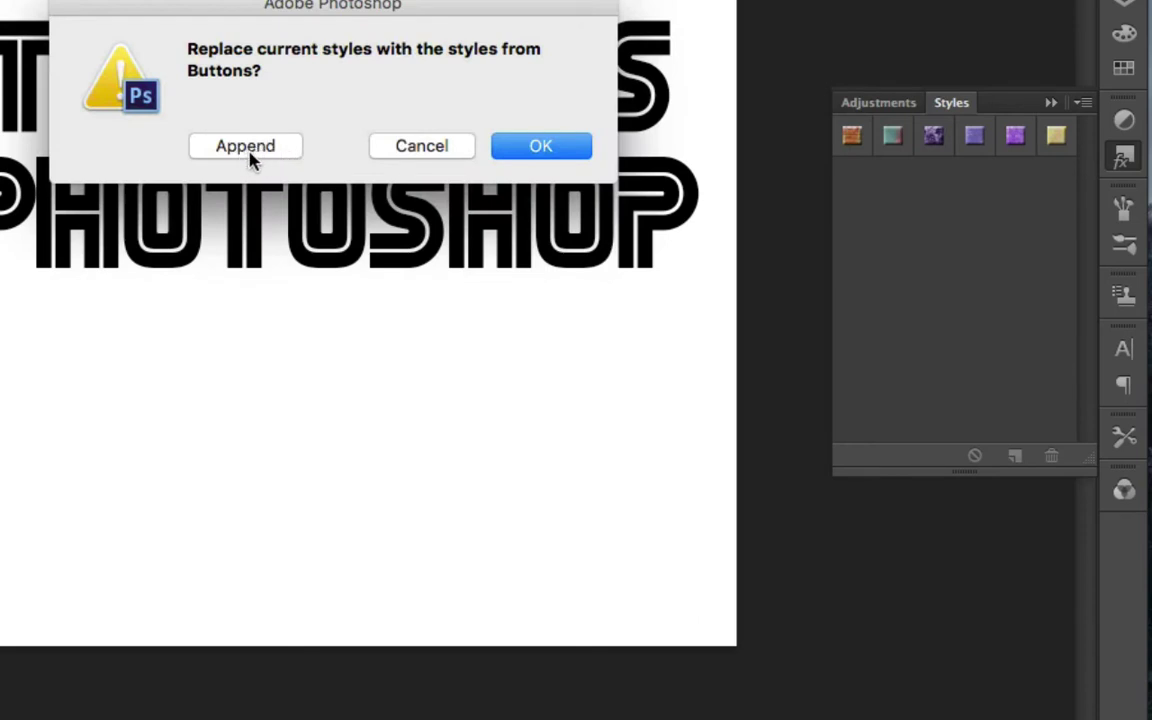
left_click(252, 155)
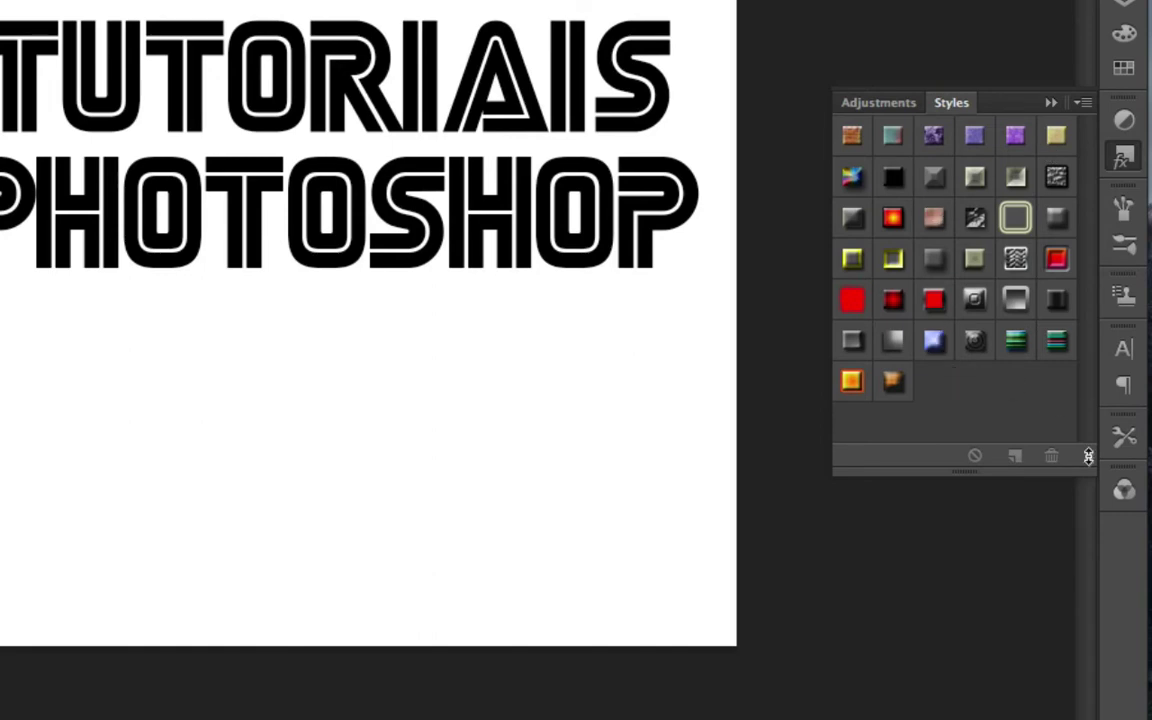
left_click_drag(1087, 470, 1090, 568)
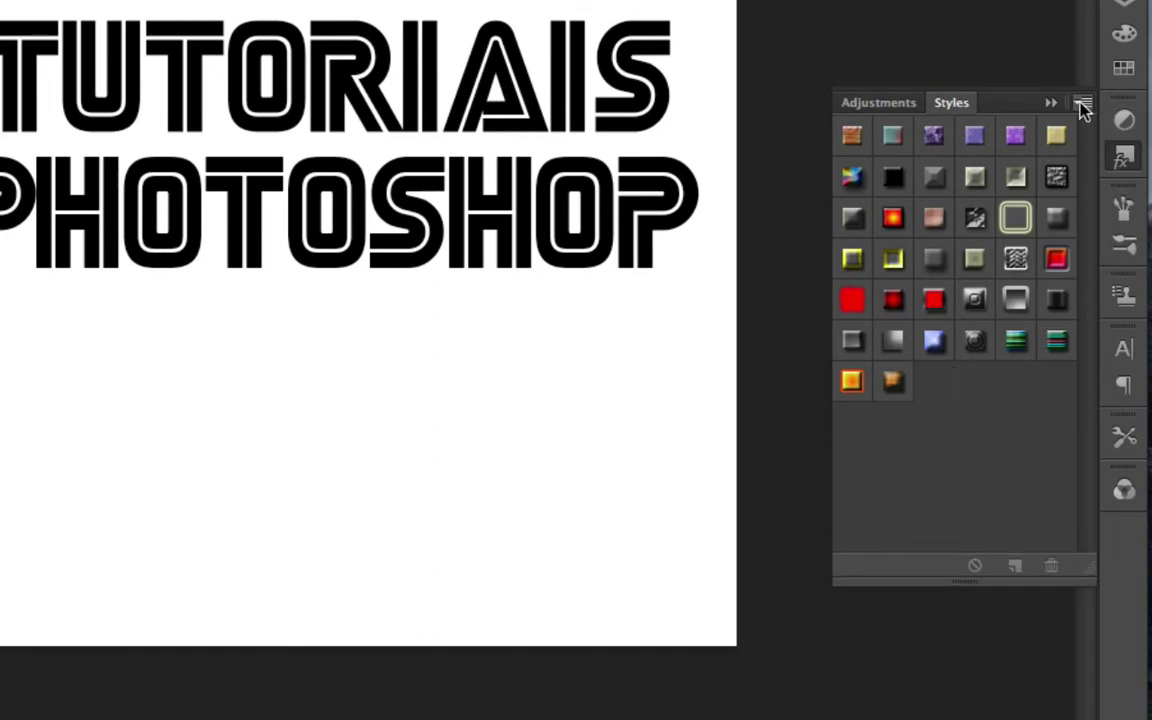
left_click(1083, 102)
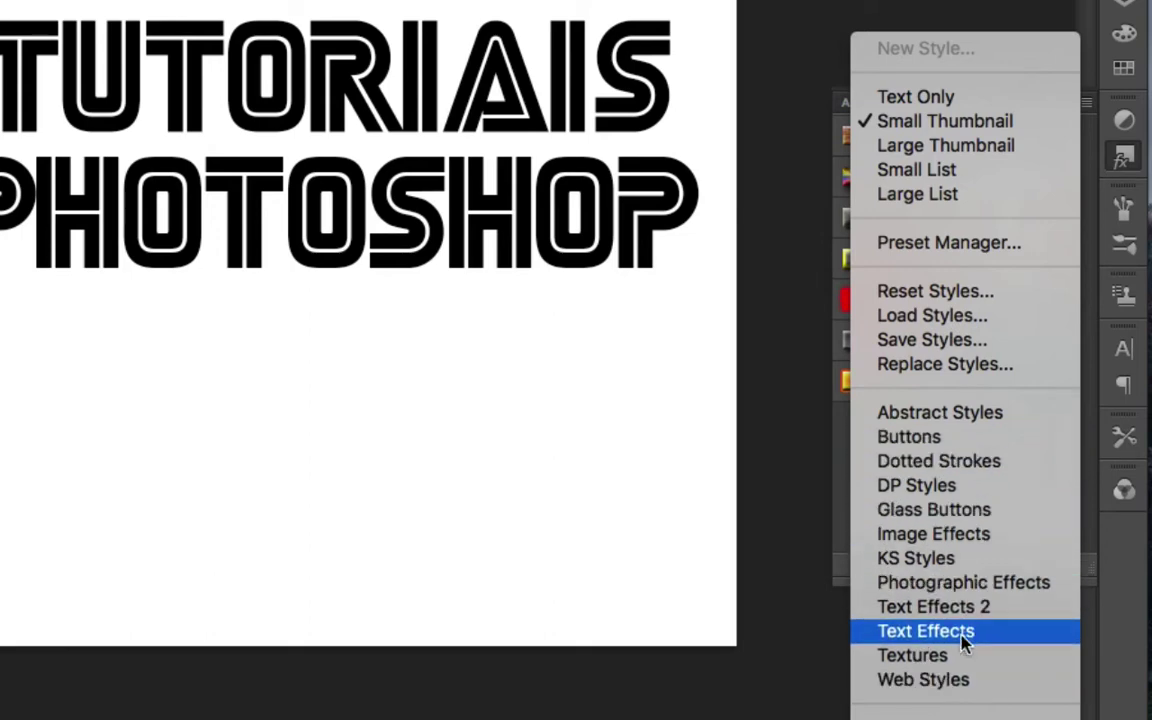
Step: Close the libraries list, check the text layer in Layers, and return to the style swatches
left_click(778, 381)
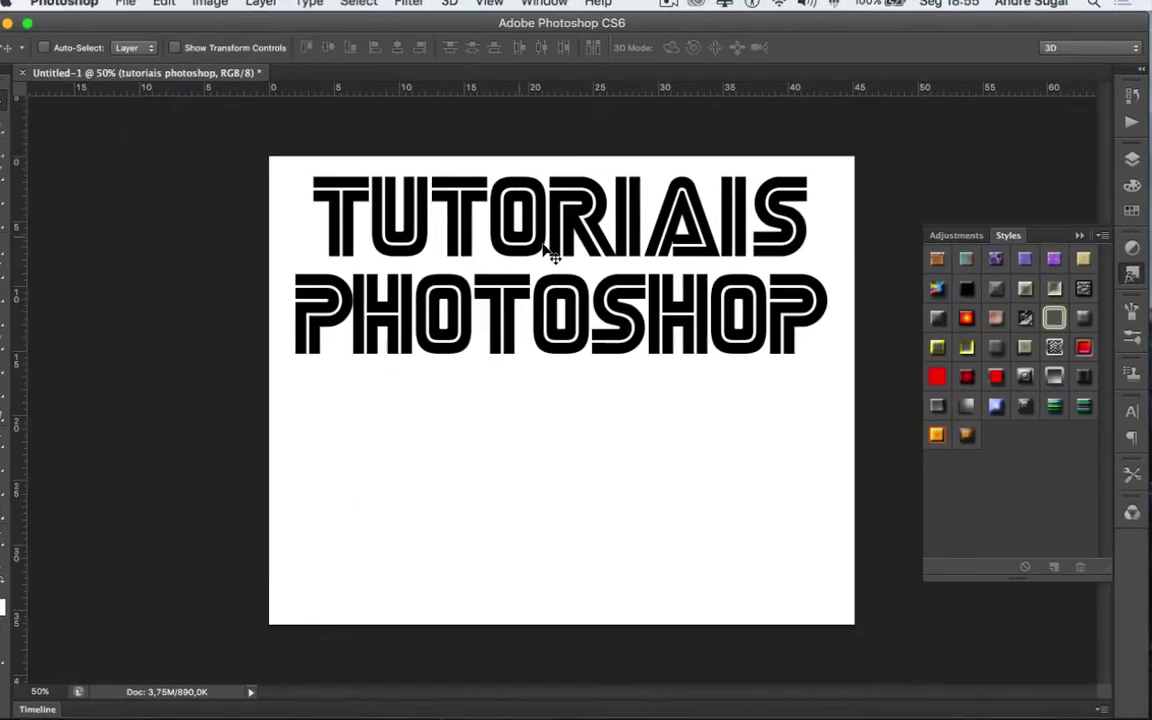
left_click(1133, 168)
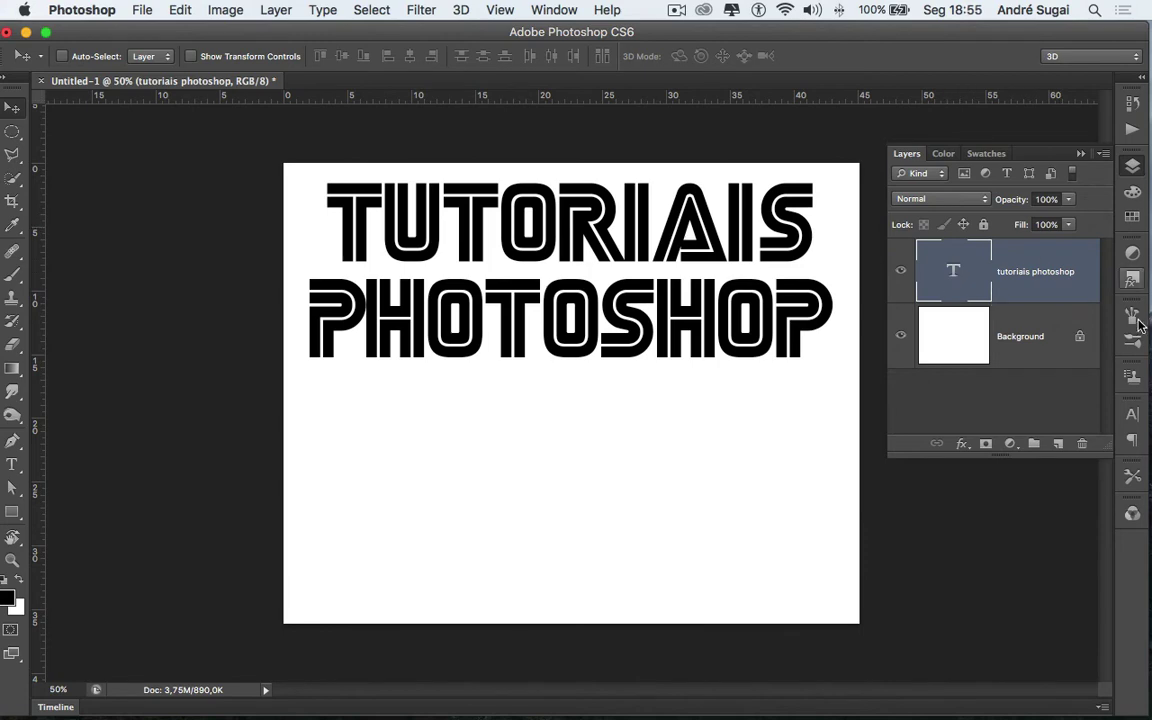
left_click(1133, 279)
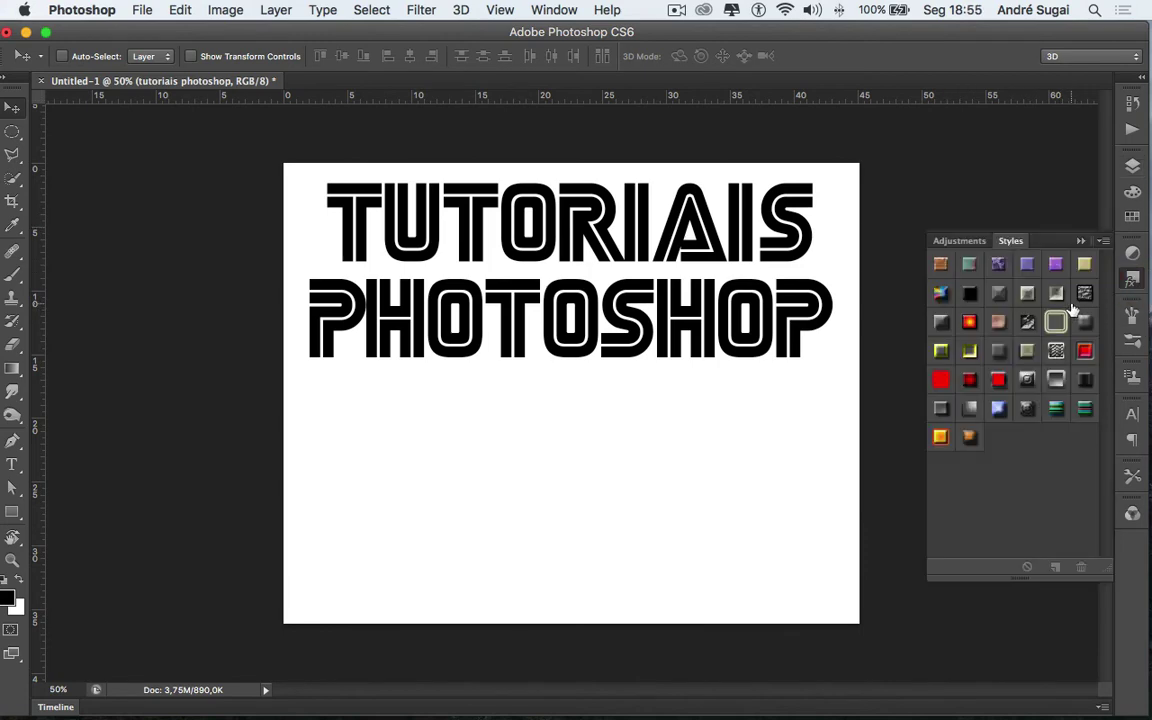
Step: Try several preset styles on the text, settling on the red, green and blue striped style
left_click(969, 322)
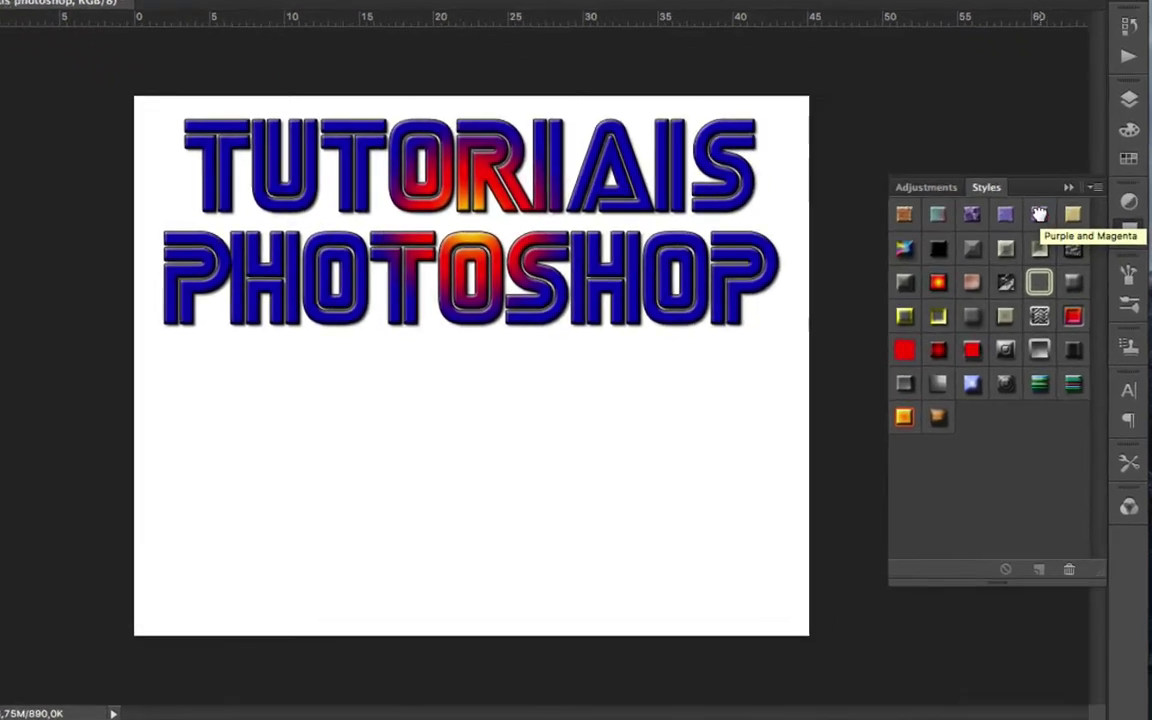
left_click(1057, 266)
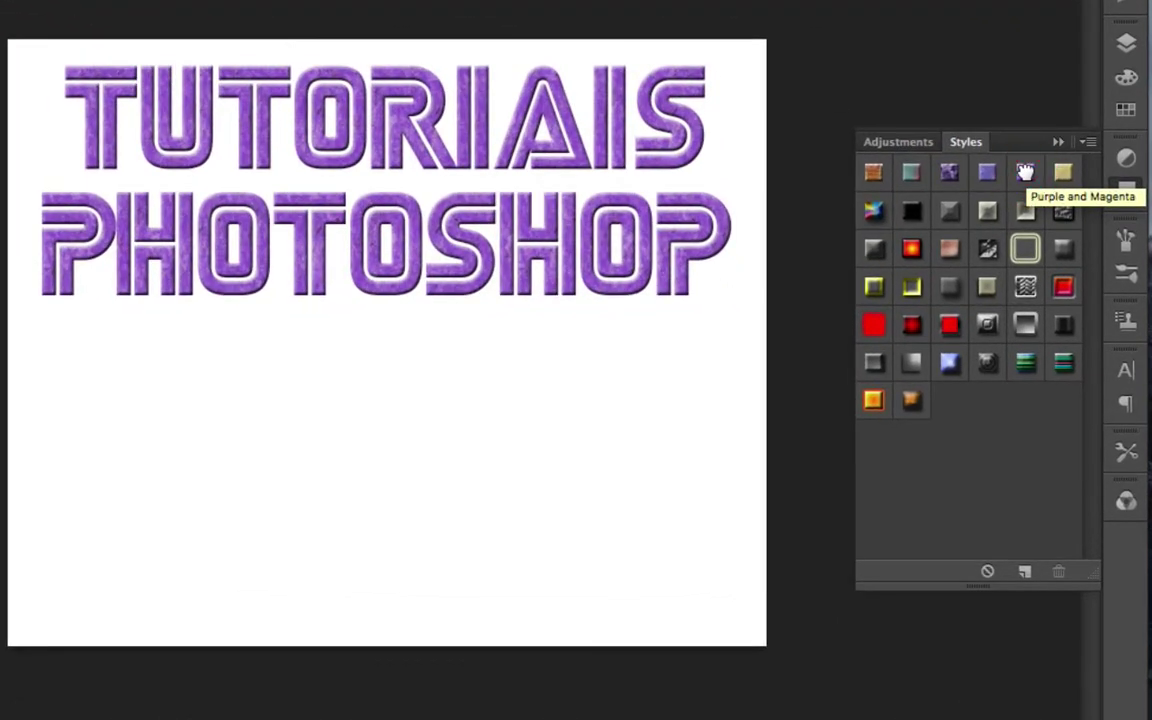
left_click(950, 326)
left_click(876, 327)
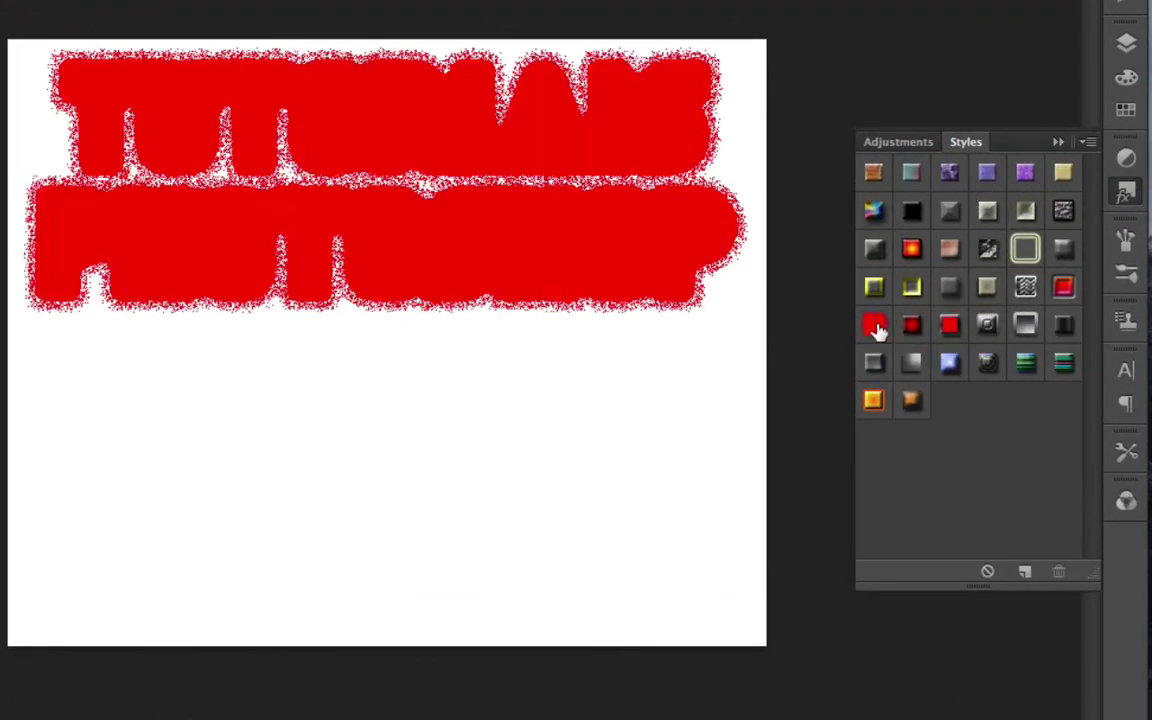
left_click(872, 364)
left_click(908, 364)
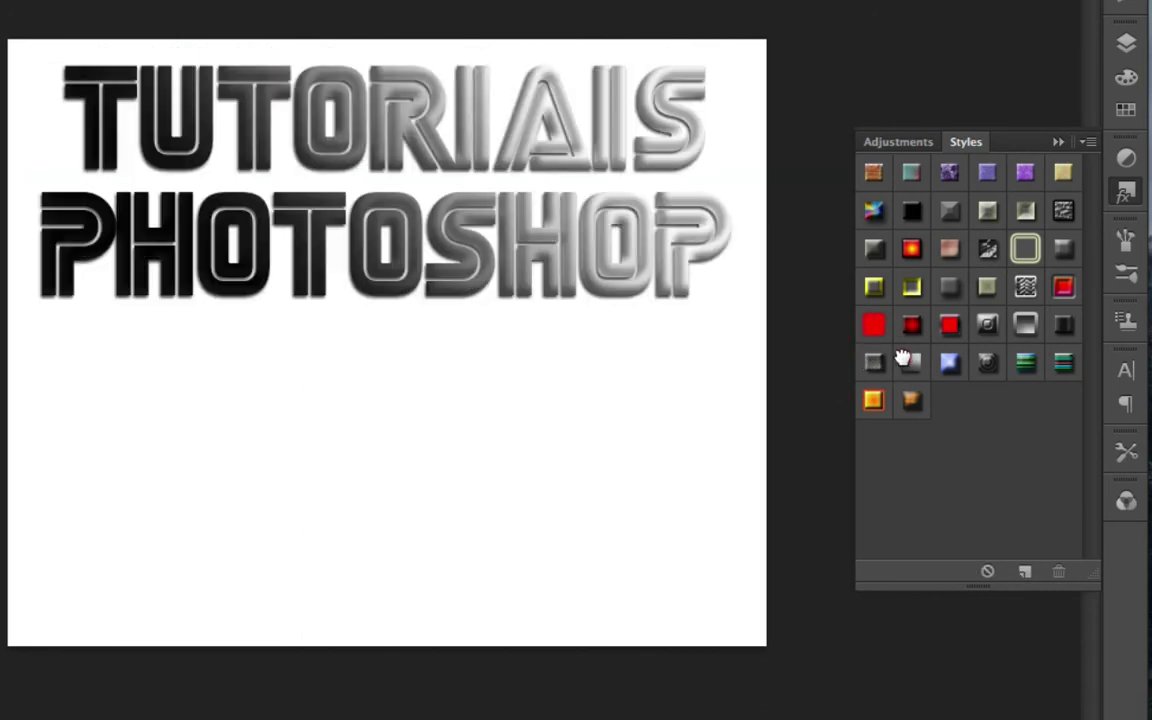
left_click(949, 363)
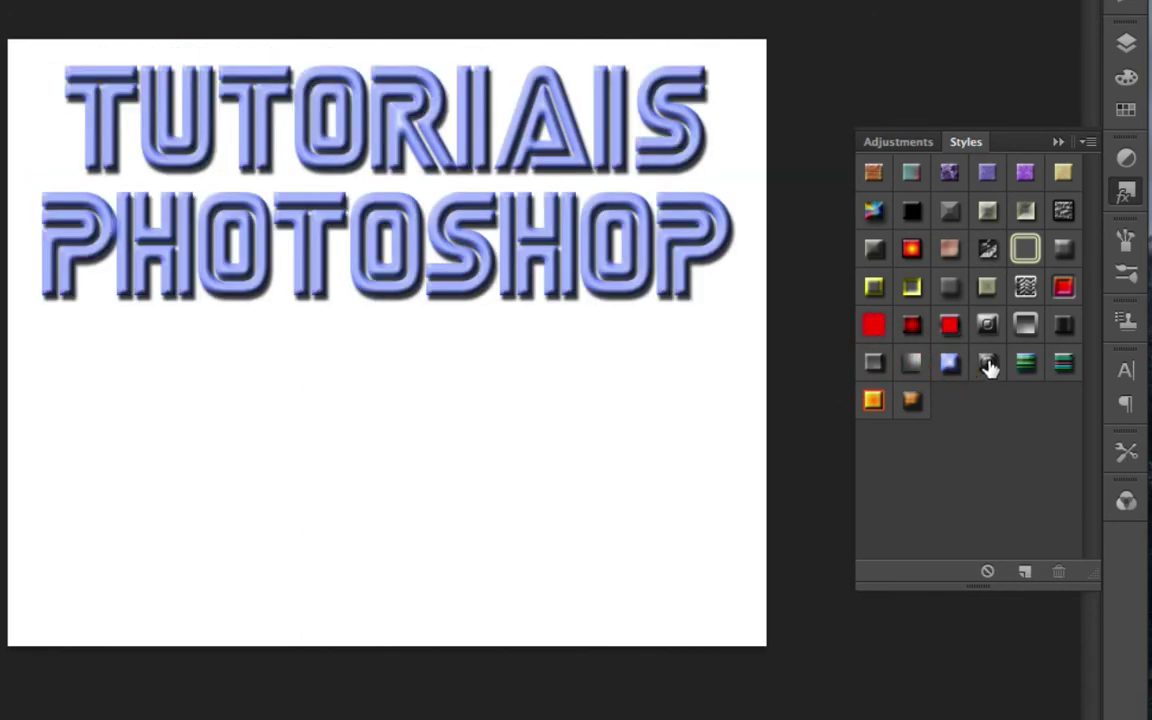
left_click(987, 365)
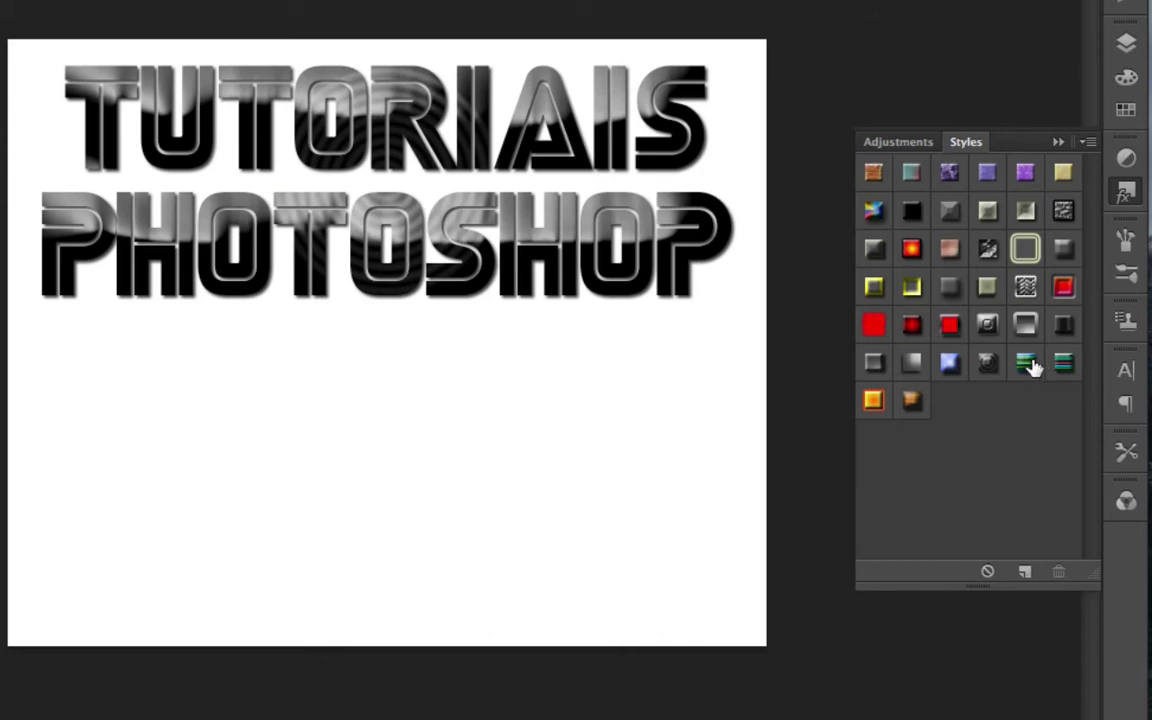
left_click(1027, 366)
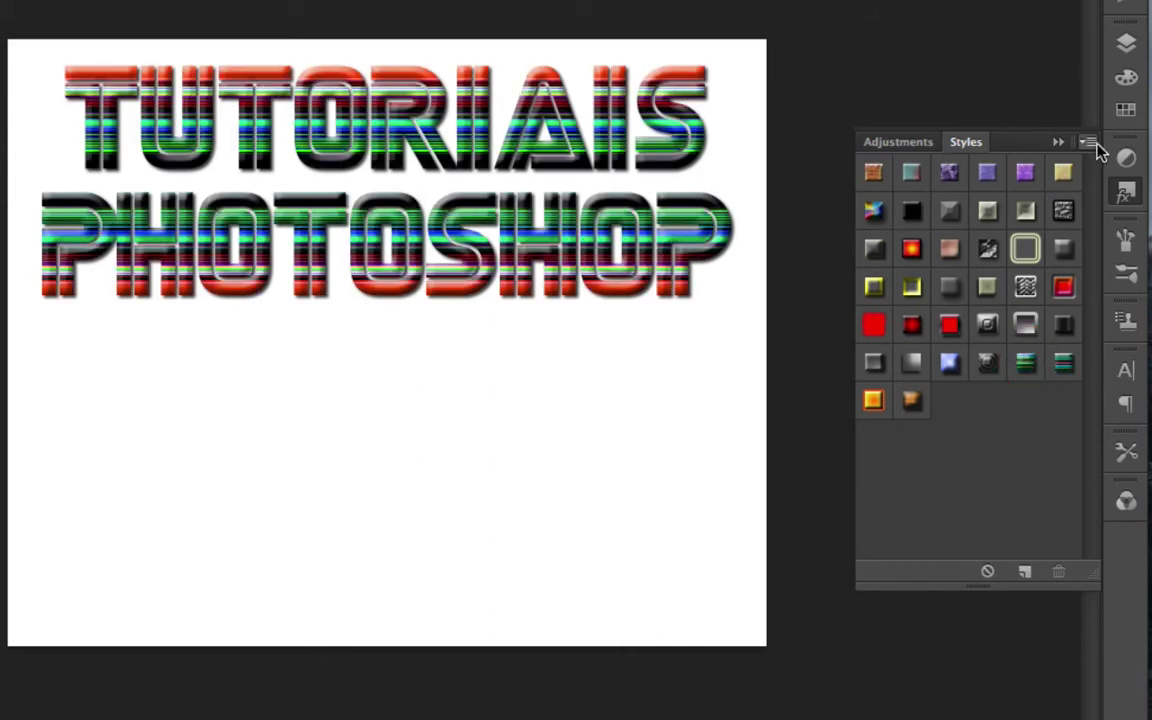
Step: Raise the text's Bevel & Emboss depth to 480%, then pick the Rectangle tool
left_click(1127, 44)
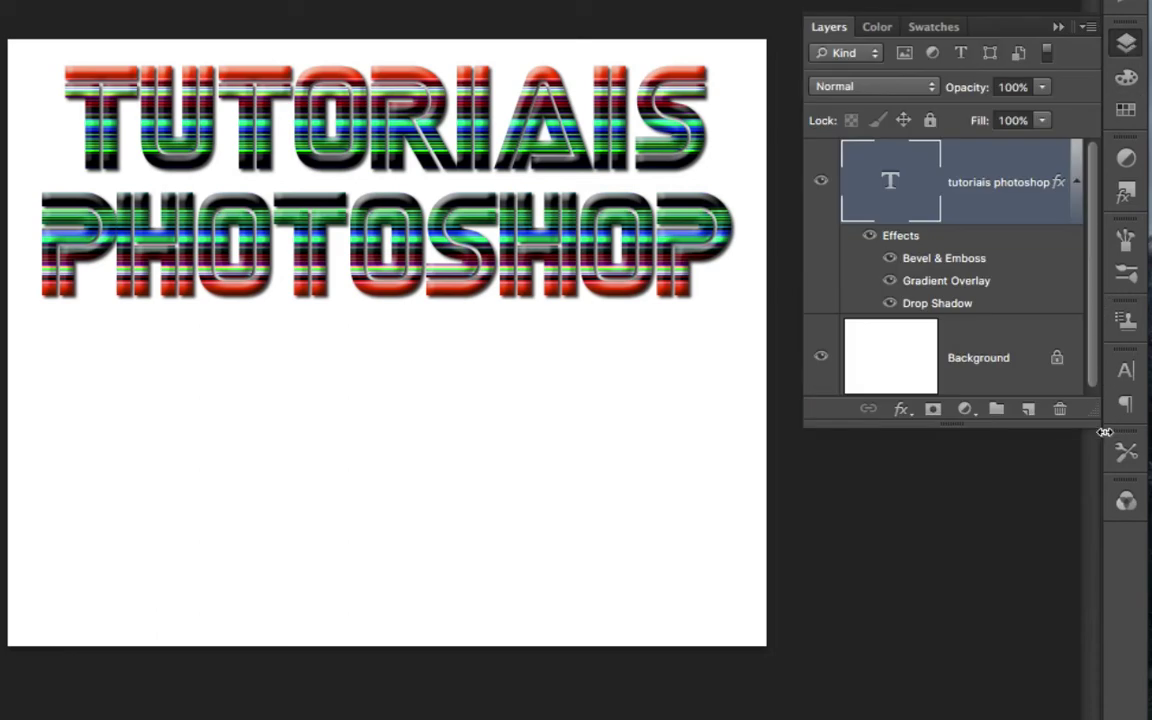
left_click_drag(1097, 416, 1097, 545)
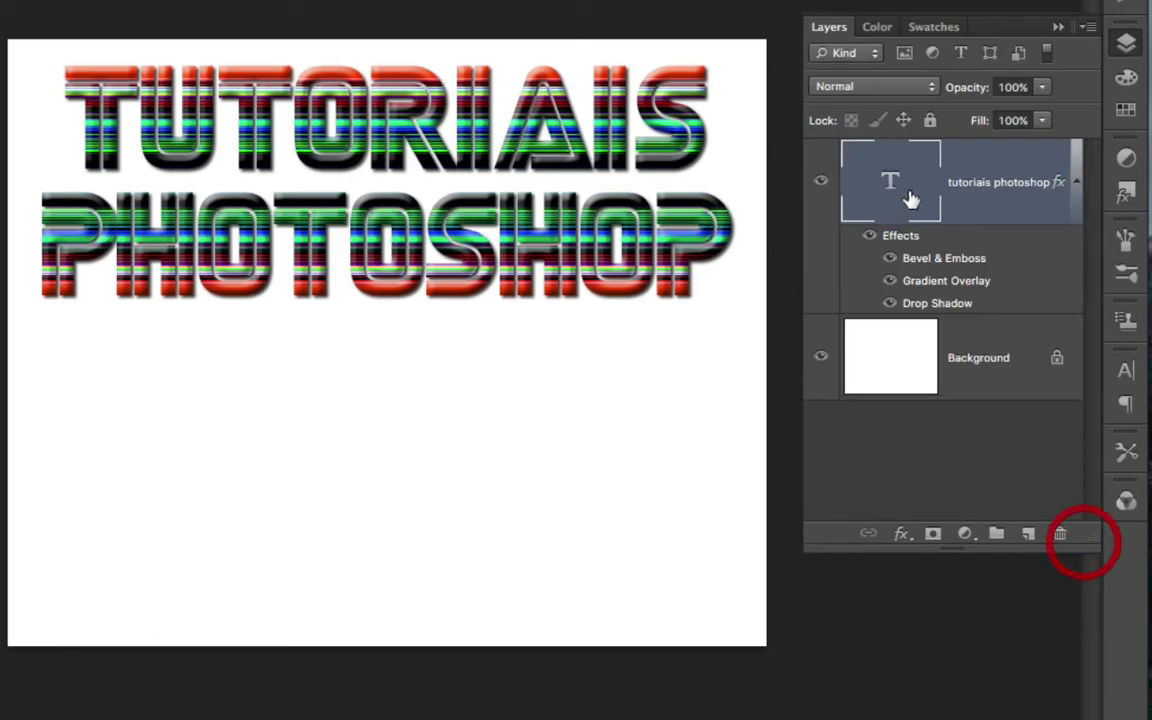
double_click(930, 262)
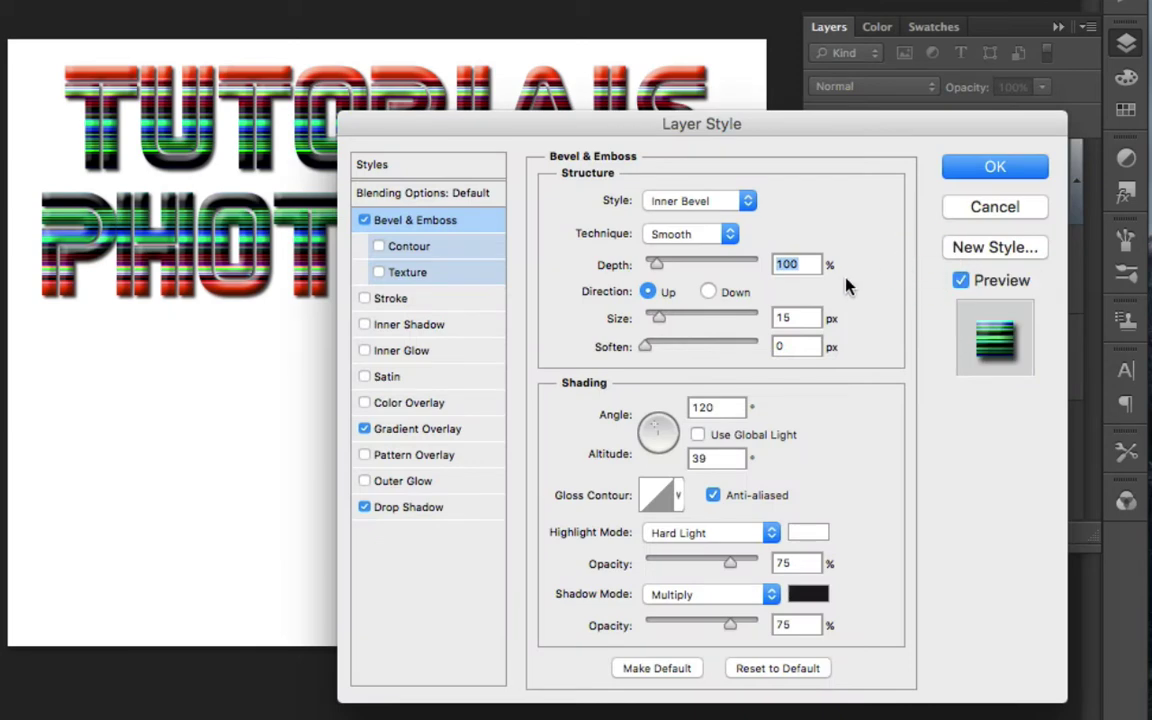
left_click_drag(656, 264, 700, 263)
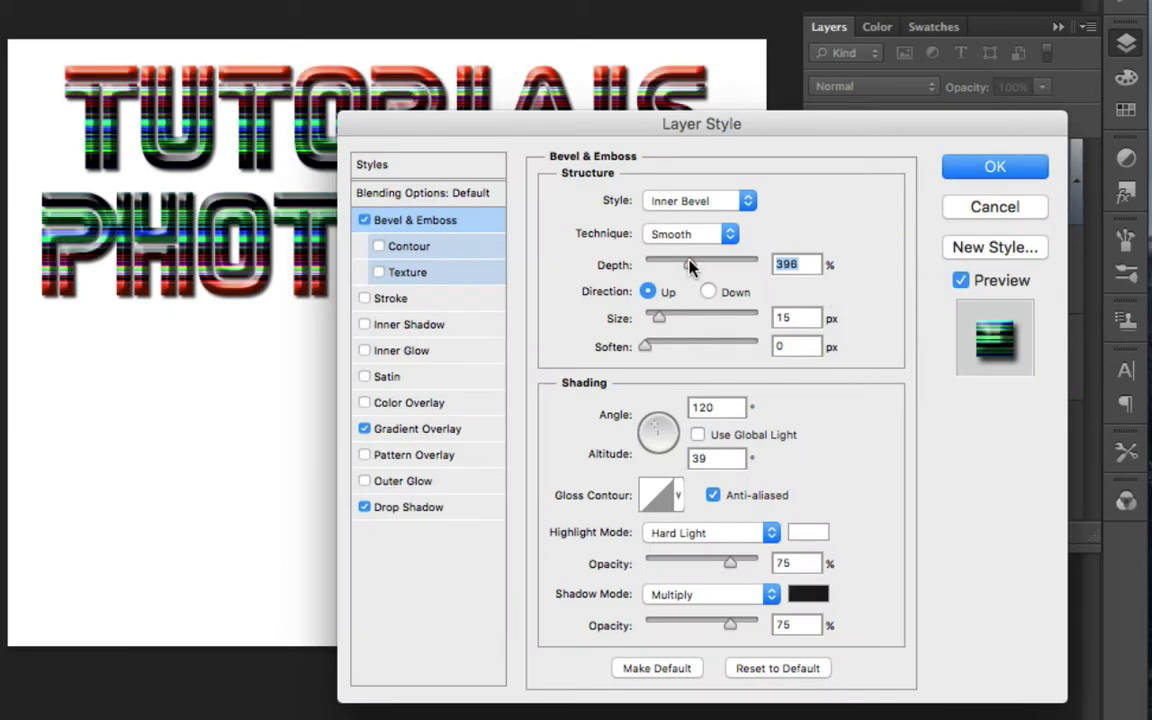
left_click(980, 170)
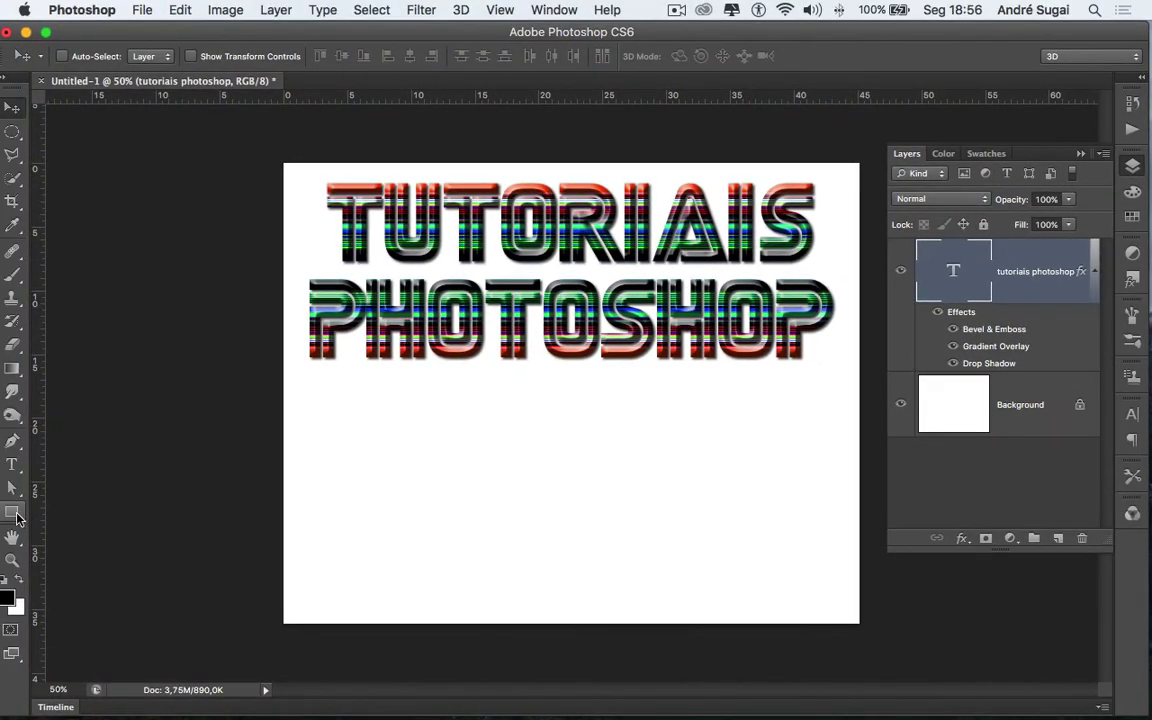
left_click(14, 514)
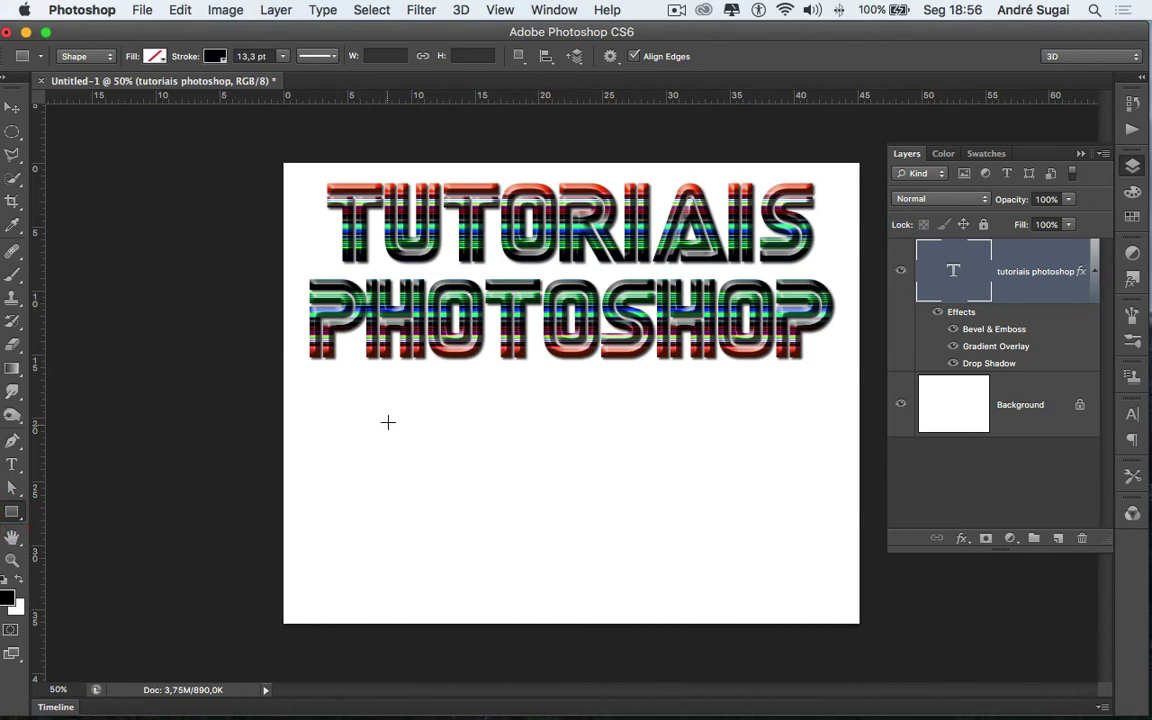
Step: Draw a 752 × 262 px rectangle below the text with a textured black-and-white frame style
mouse_move(390, 421)
left_mouse_down()
mouse_move(718, 493)
mouse_move(728, 537)
left_mouse_up()
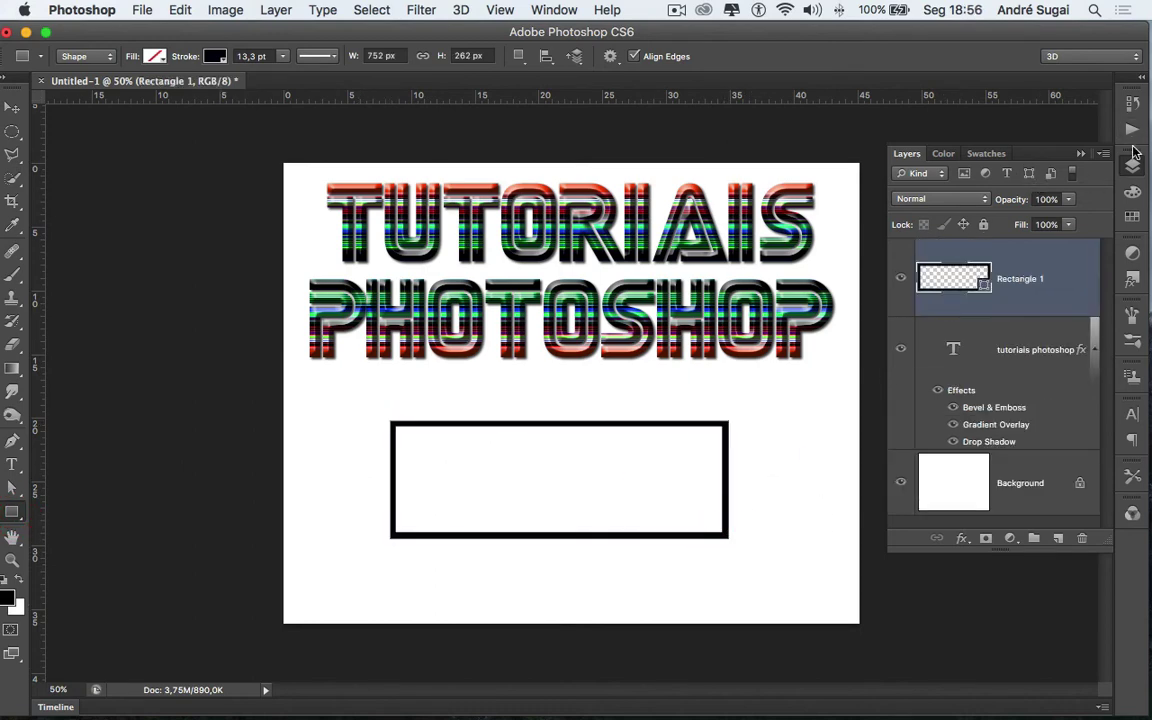
left_click(1130, 278)
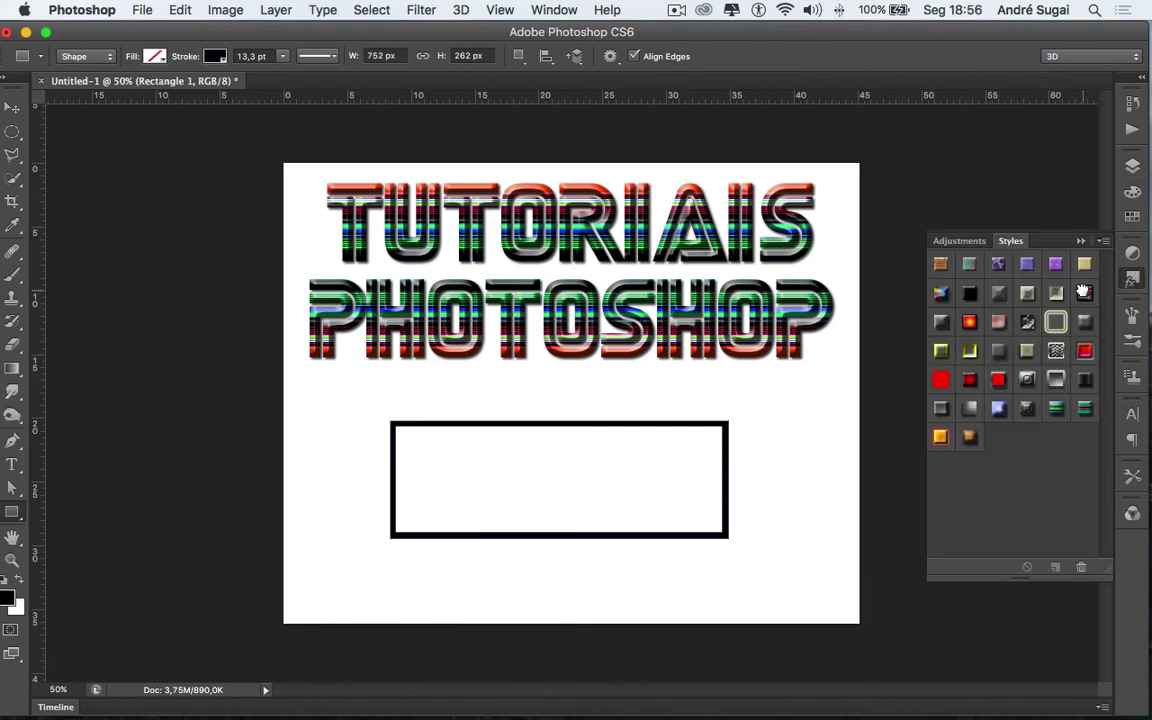
left_click(1085, 293)
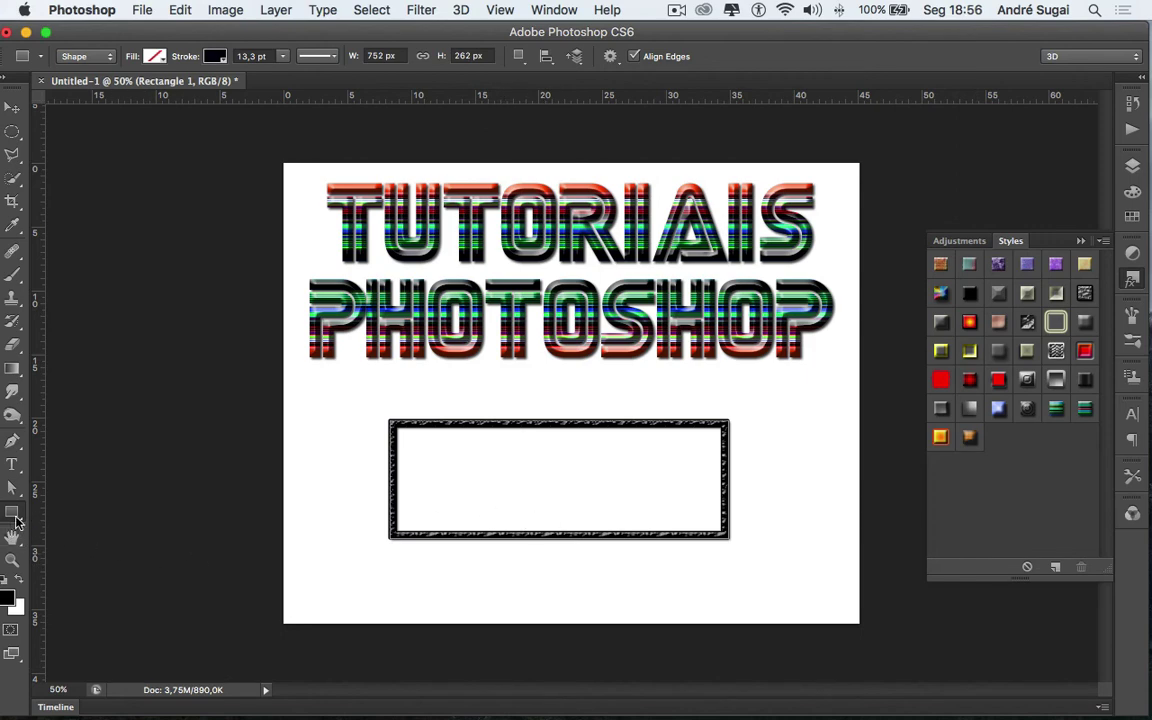
Step: Draw a 268 × 280 px circle with the Ellipse Tool over the rectangle's left end
right_click(15, 519)
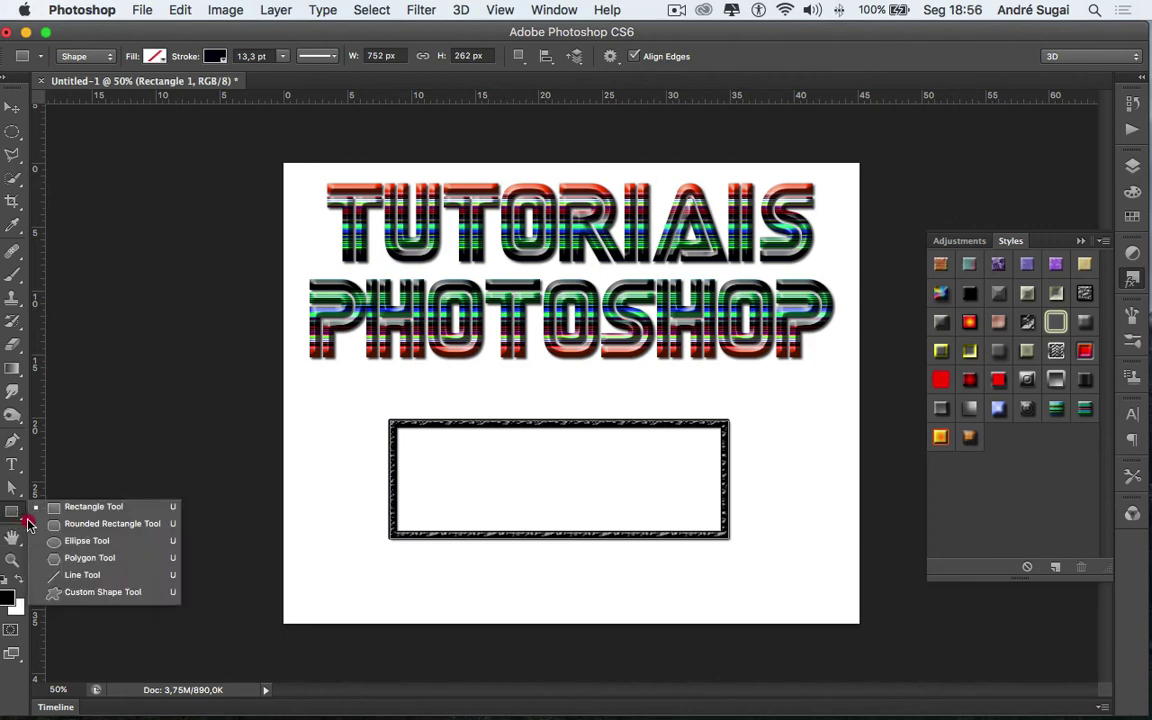
left_click(48, 543)
left_click_drag(340, 397, 459, 520)
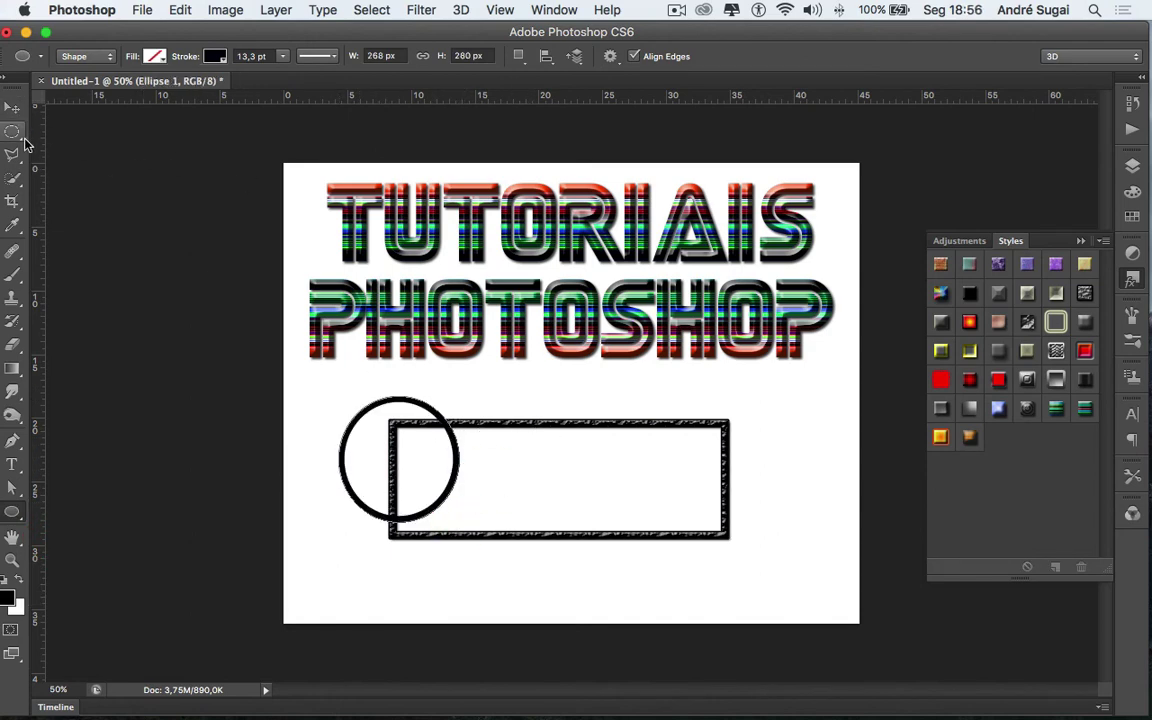
left_click(12, 131)
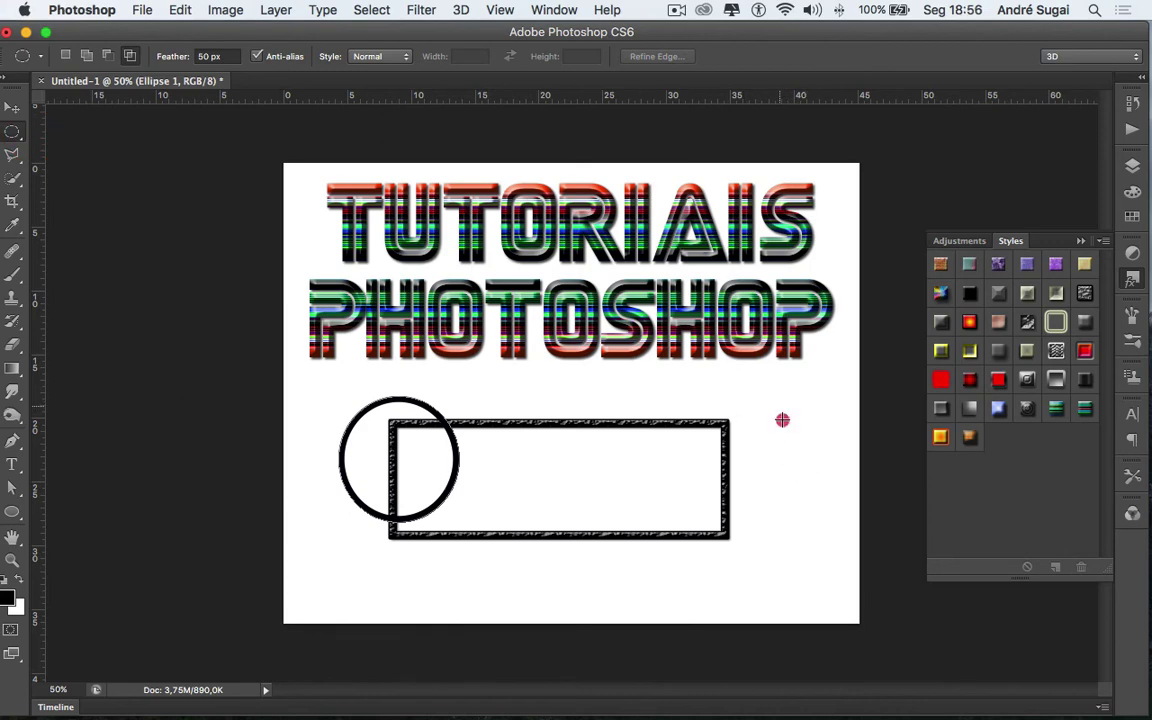
Step: Fill a 50 px-feathered oval selection on new Layer 1 with dark grey beside the rectangle
left_click_drag(782, 419, 843, 495)
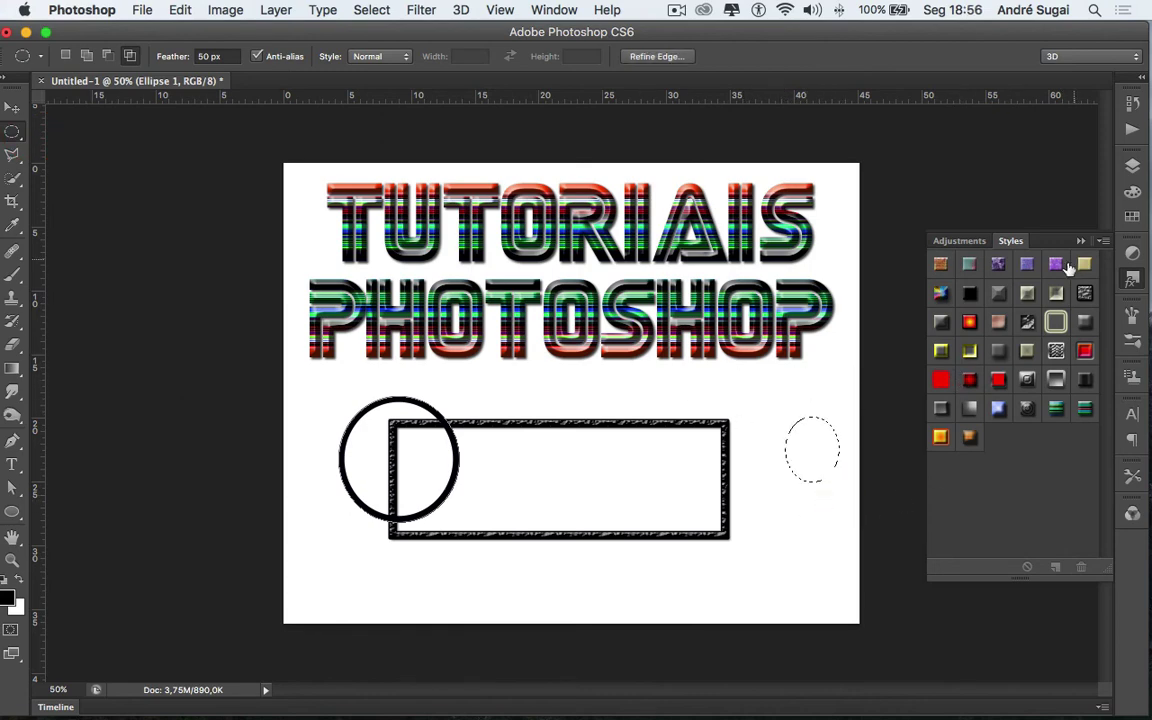
left_click(1133, 165)
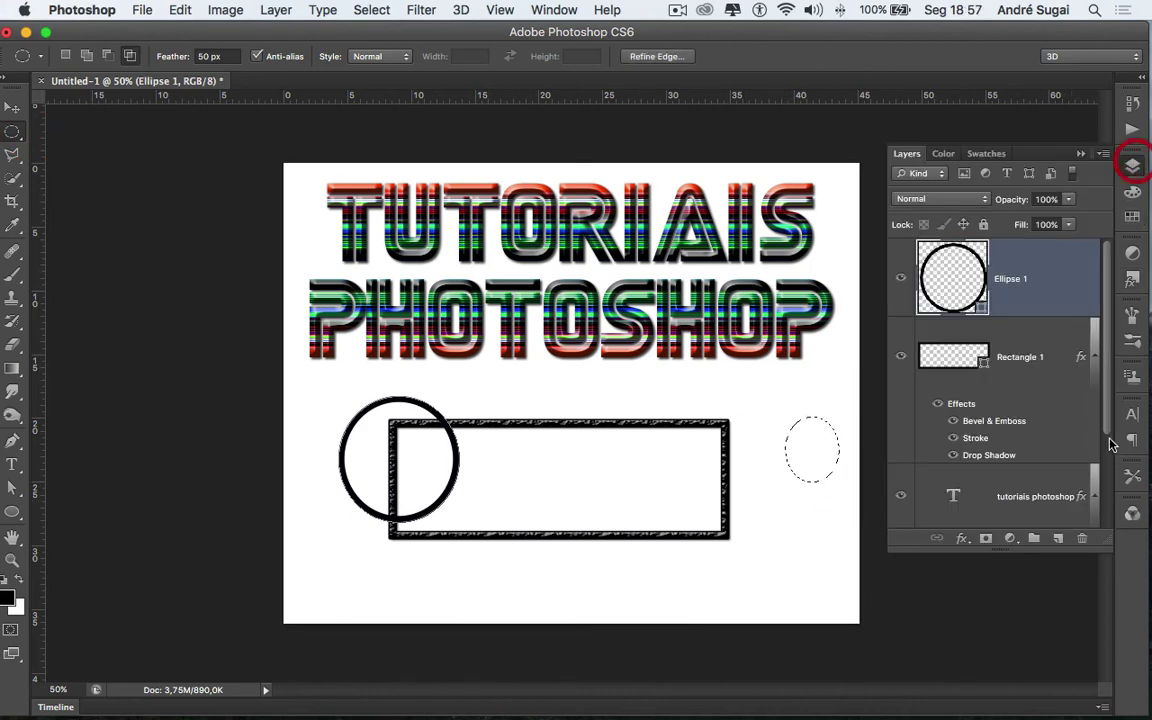
left_click(1058, 538)
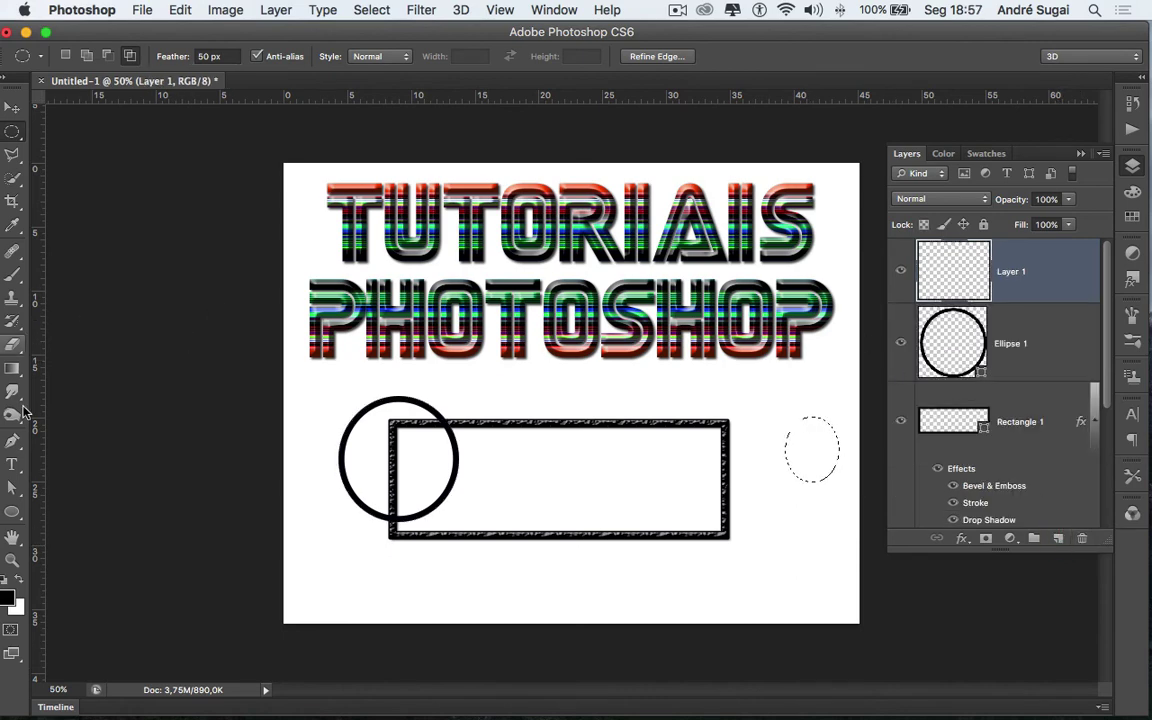
left_click(12, 370)
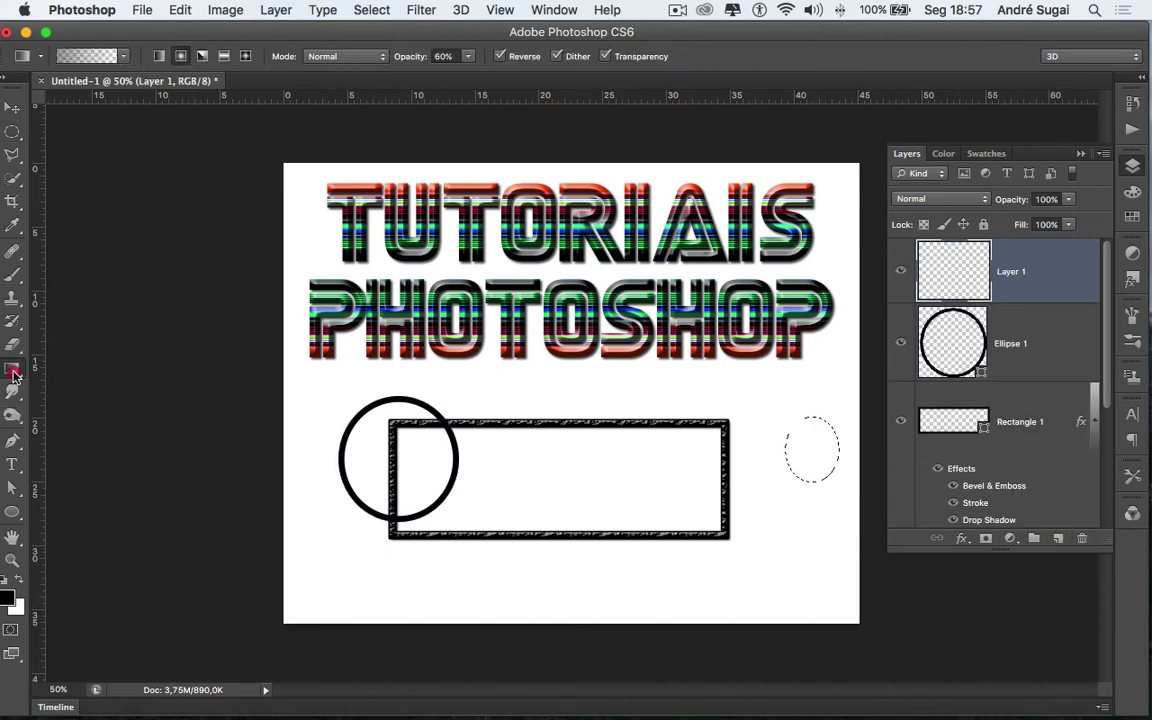
left_click(12, 372)
left_click(80, 386)
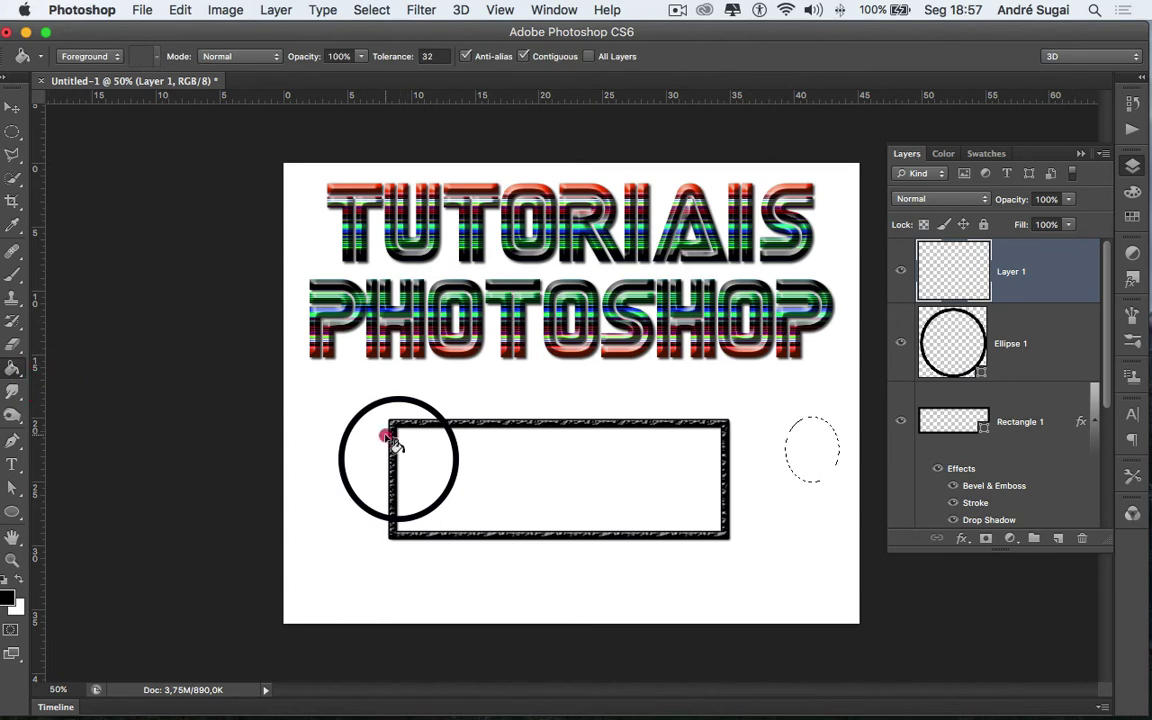
left_click(805, 440)
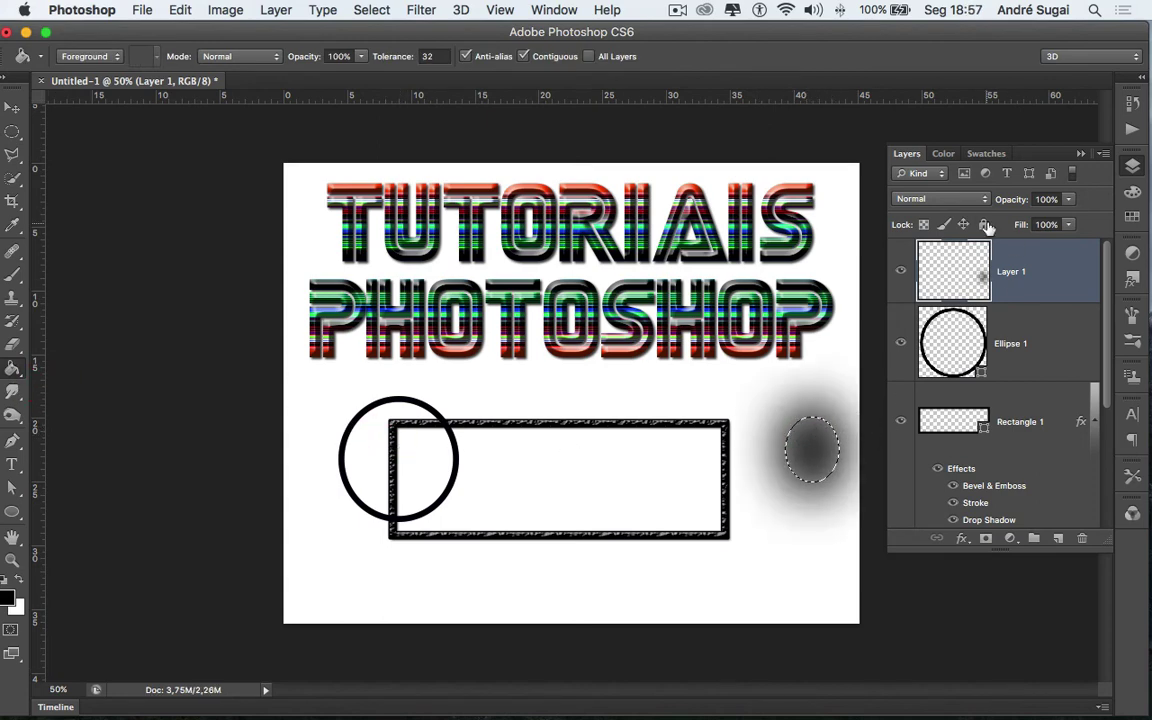
Step: Try several preset styles on the blob, ending on the purple textured style
left_click(1133, 282)
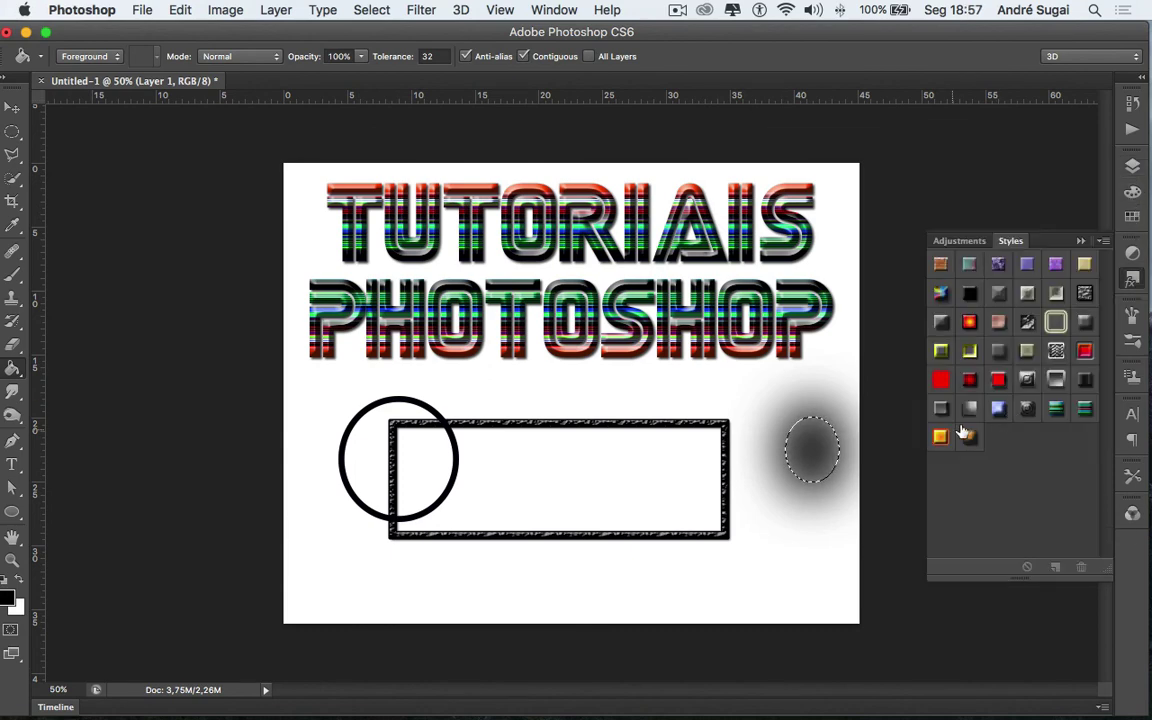
left_click(1057, 322)
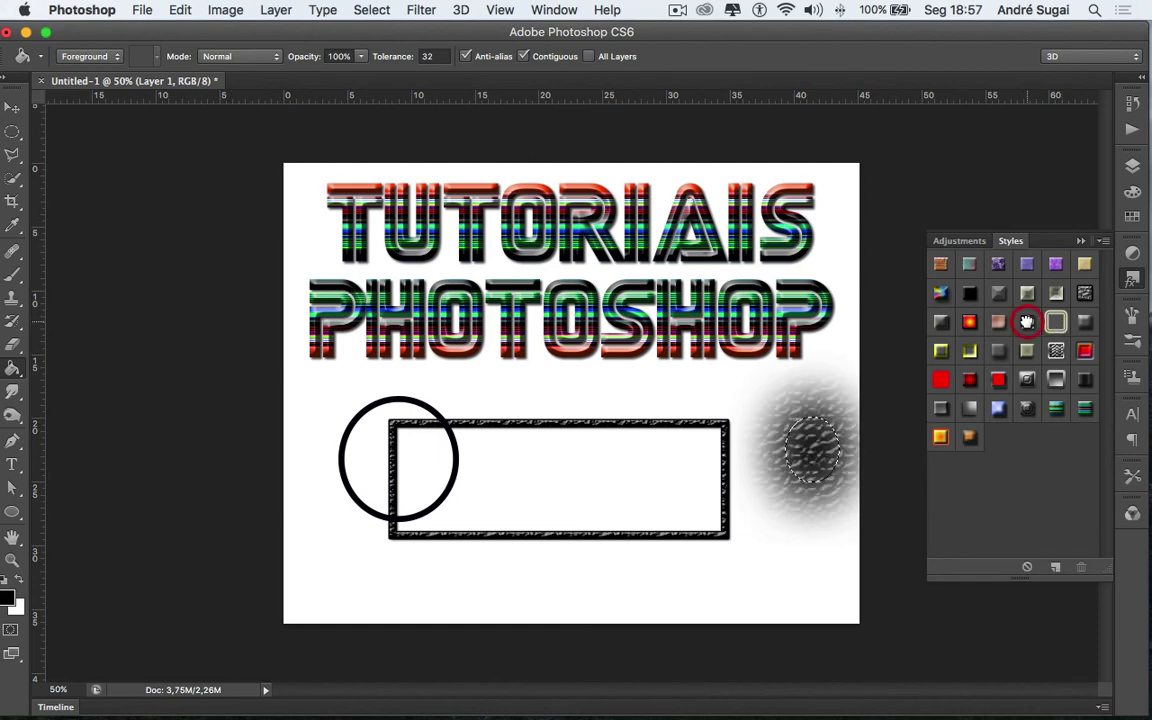
left_click(999, 323)
left_click(997, 292)
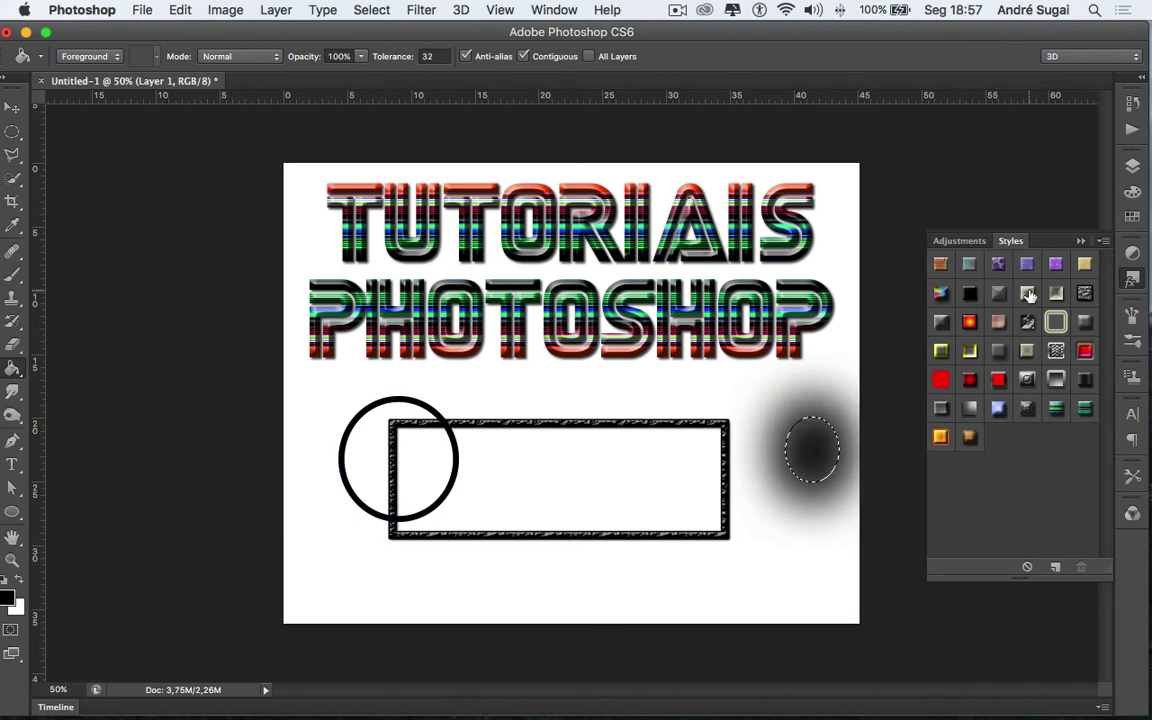
left_click(1028, 294)
left_click(998, 264)
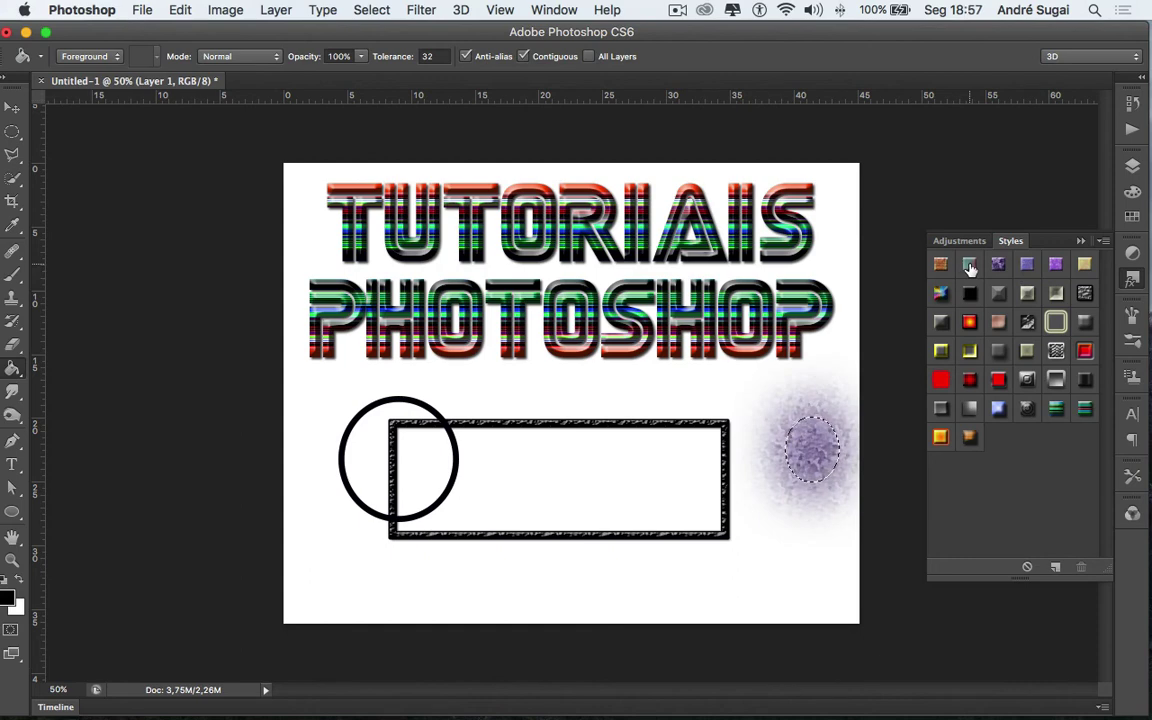
Step: Deselect the oval and append the KS Styles library to the style presets
key("super+d")
left_click(1103, 244)
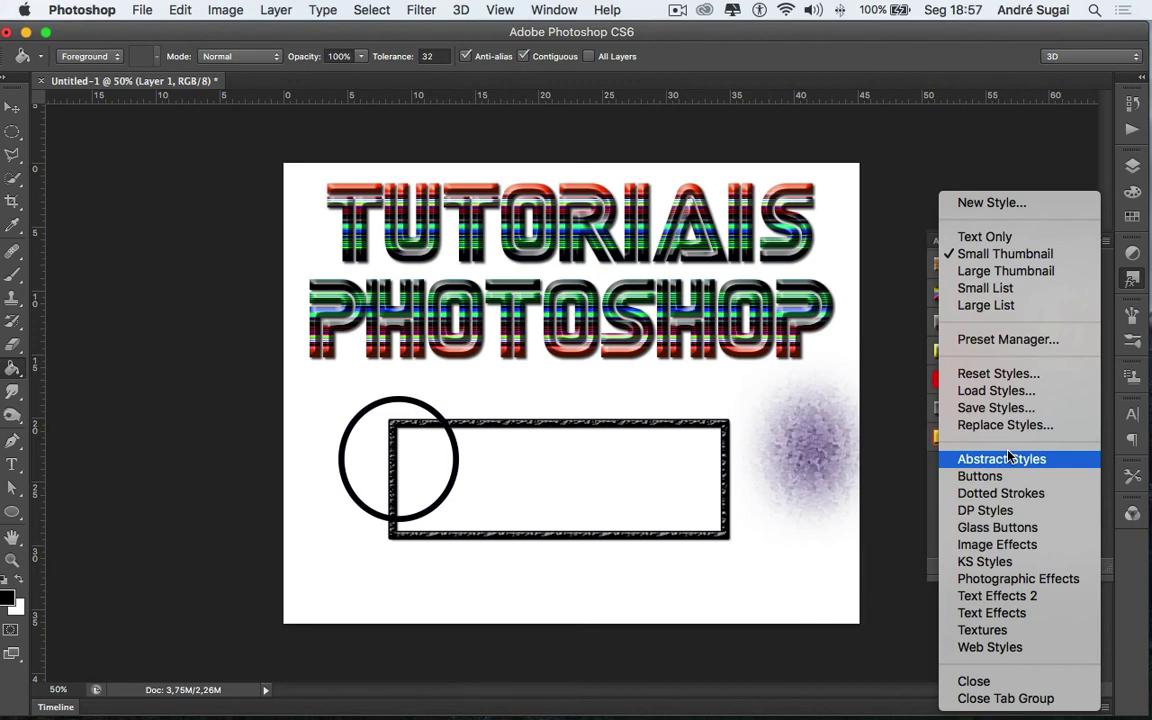
left_click(1015, 566)
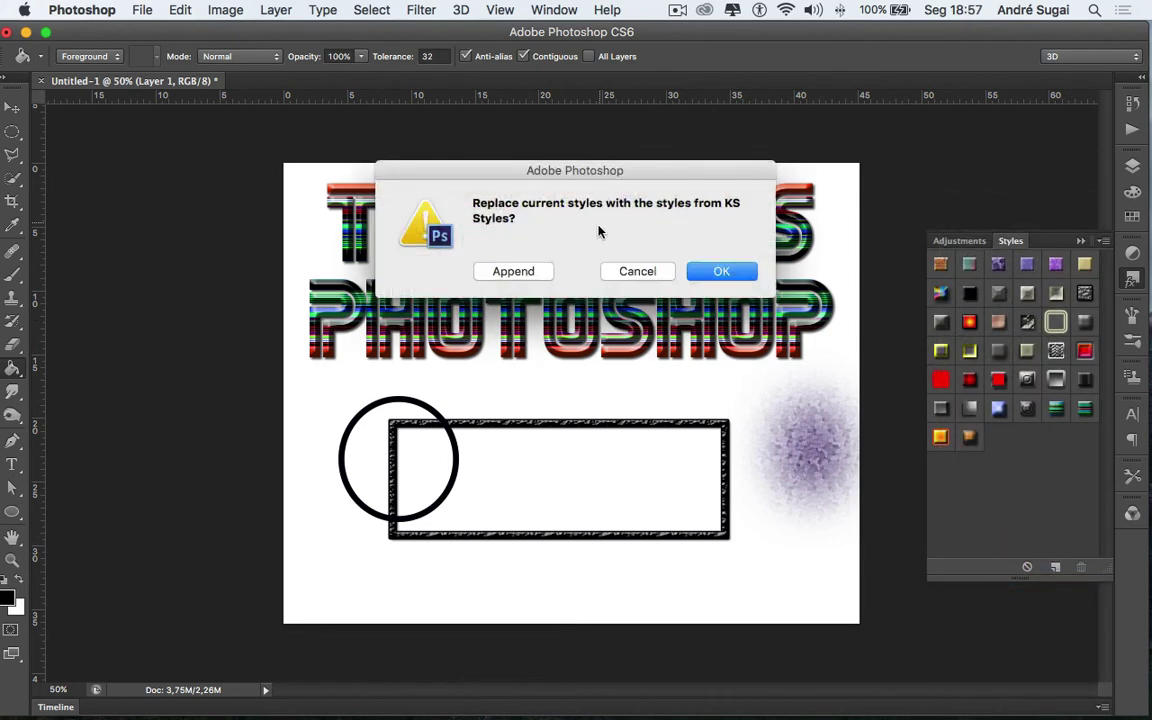
left_click(520, 270)
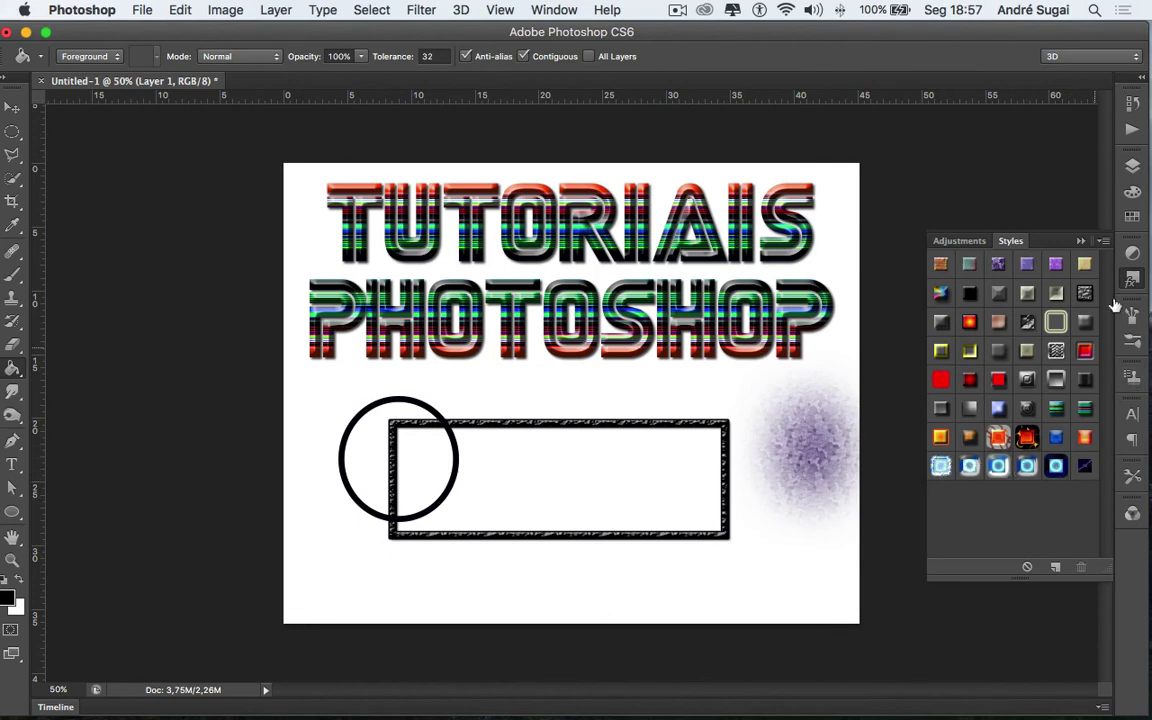
Step: Try KS styles on the blob (blue glow, cyan swirl, fire, lava), settling on blurred orange
left_click(1056, 466)
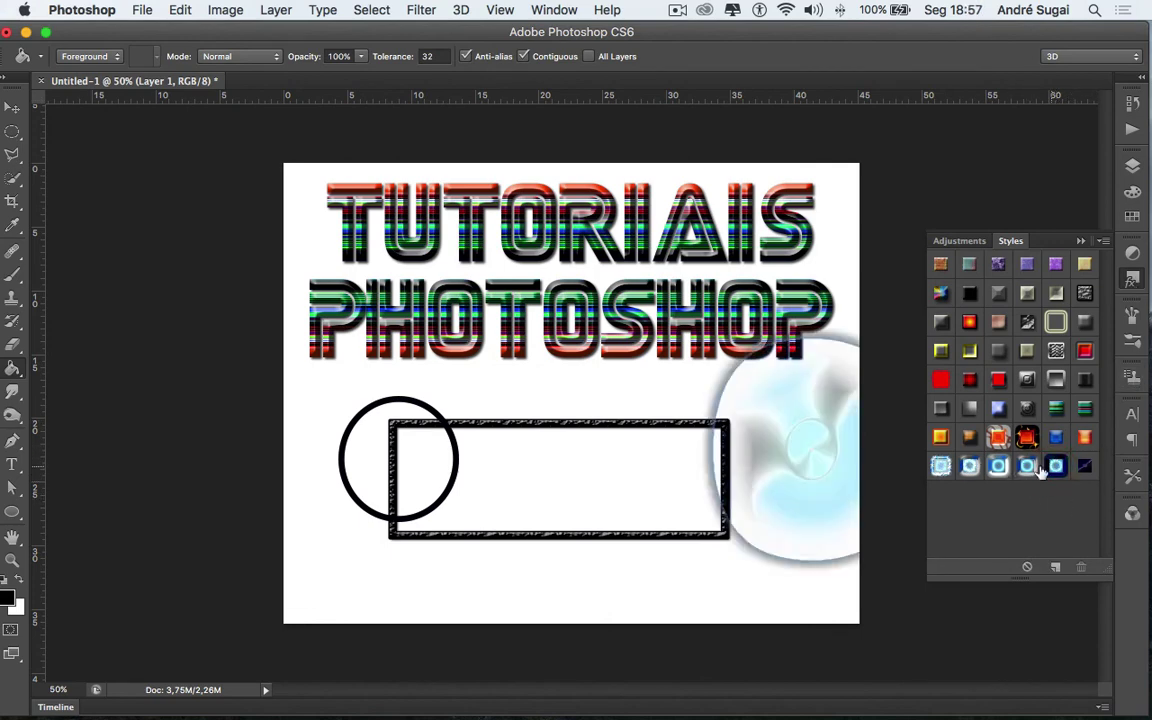
left_click(998, 466)
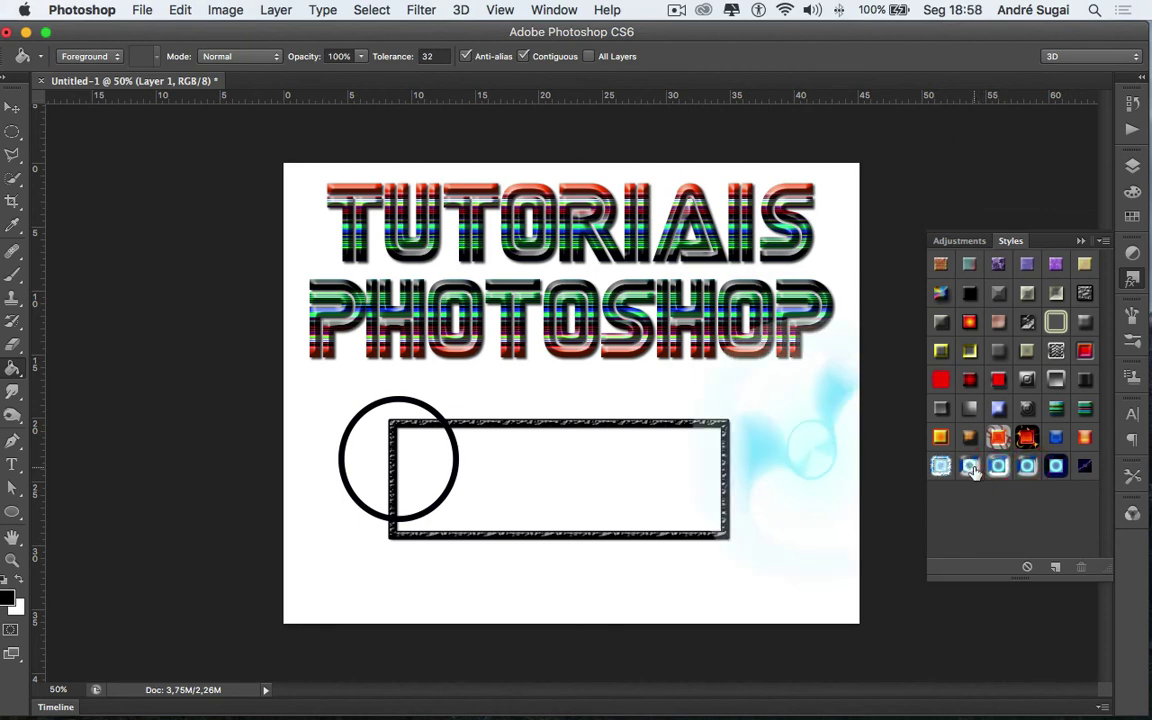
left_click(940, 466)
left_click(998, 466)
left_click(1000, 437)
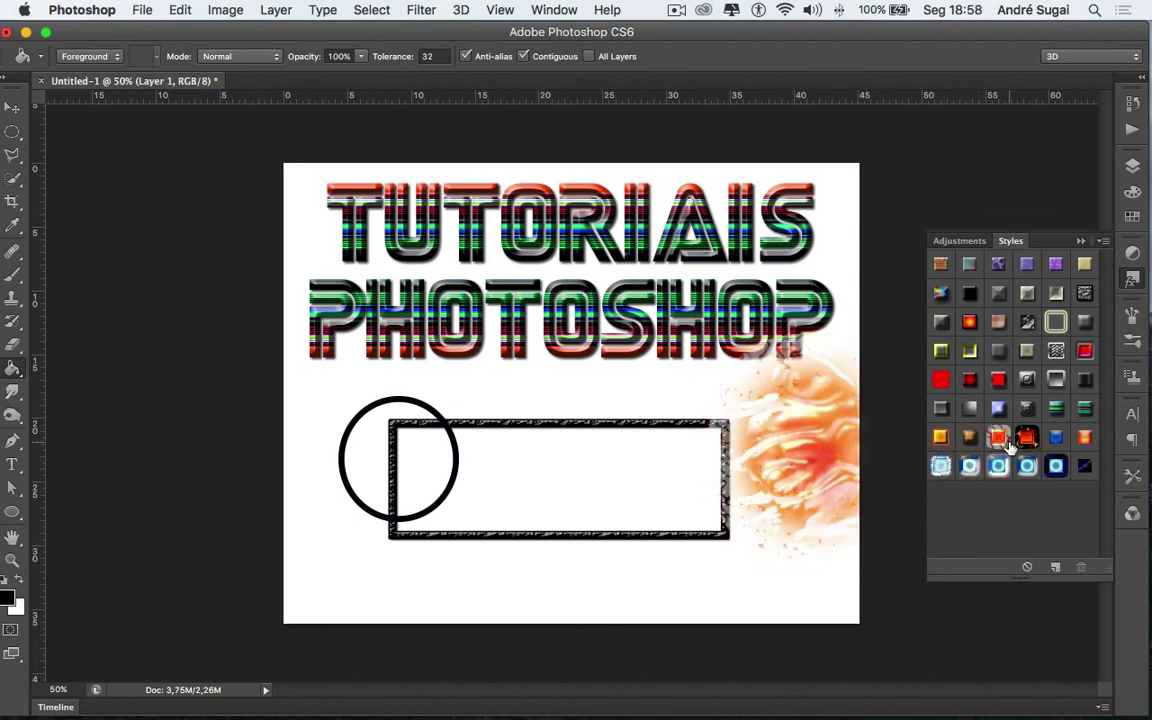
left_click(1027, 437)
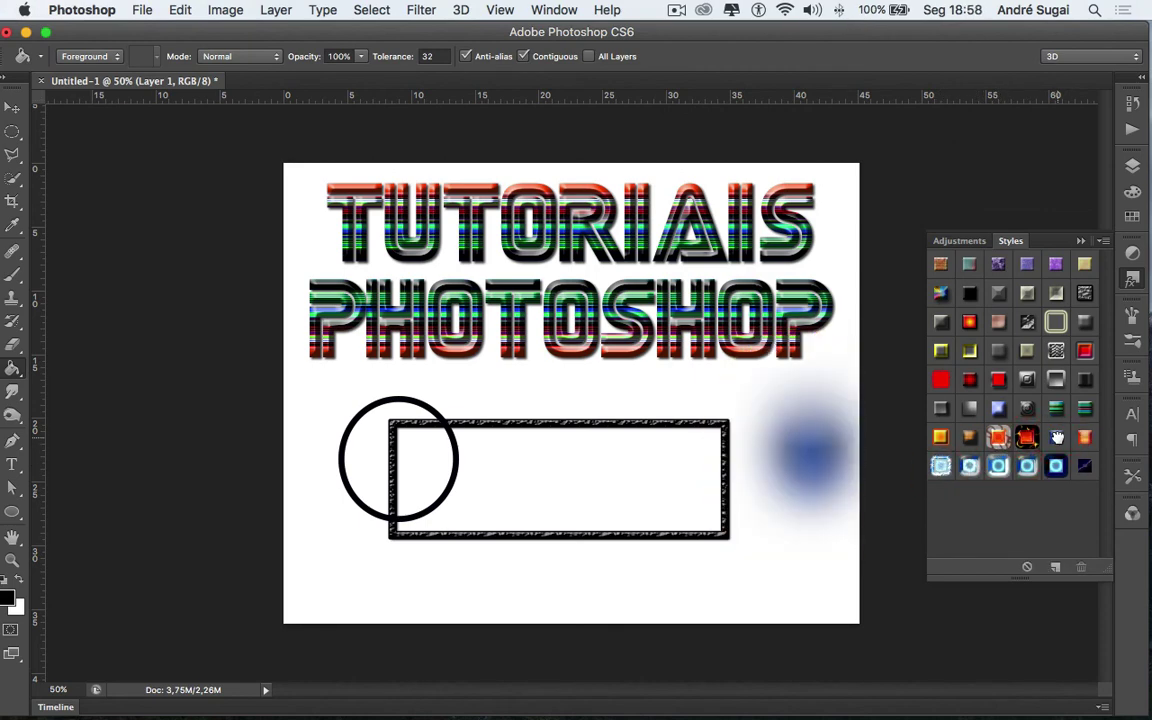
left_click(1084, 439)
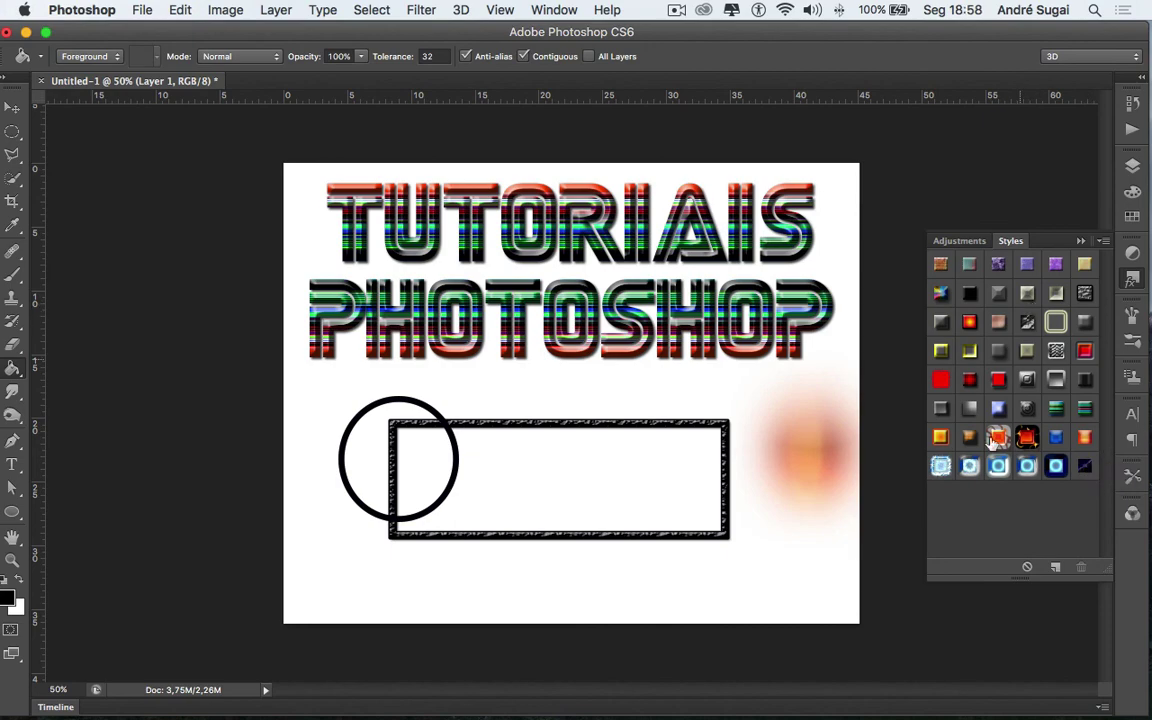
left_click_drag(1085, 461, 1086, 568)
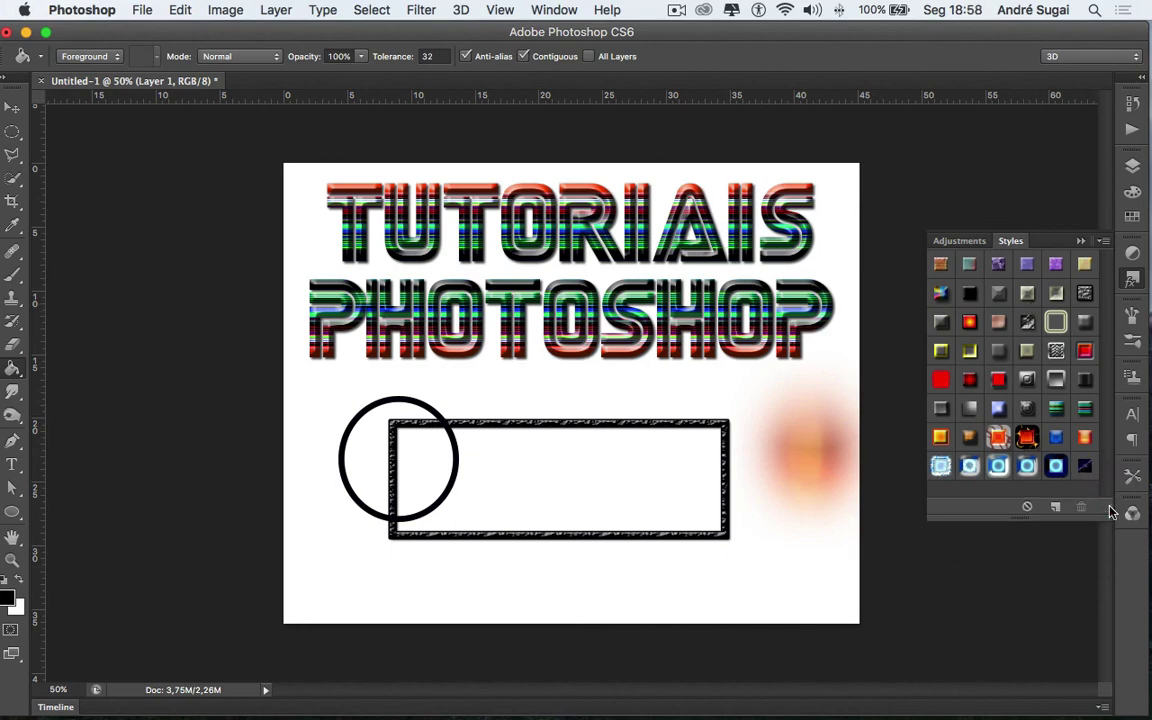